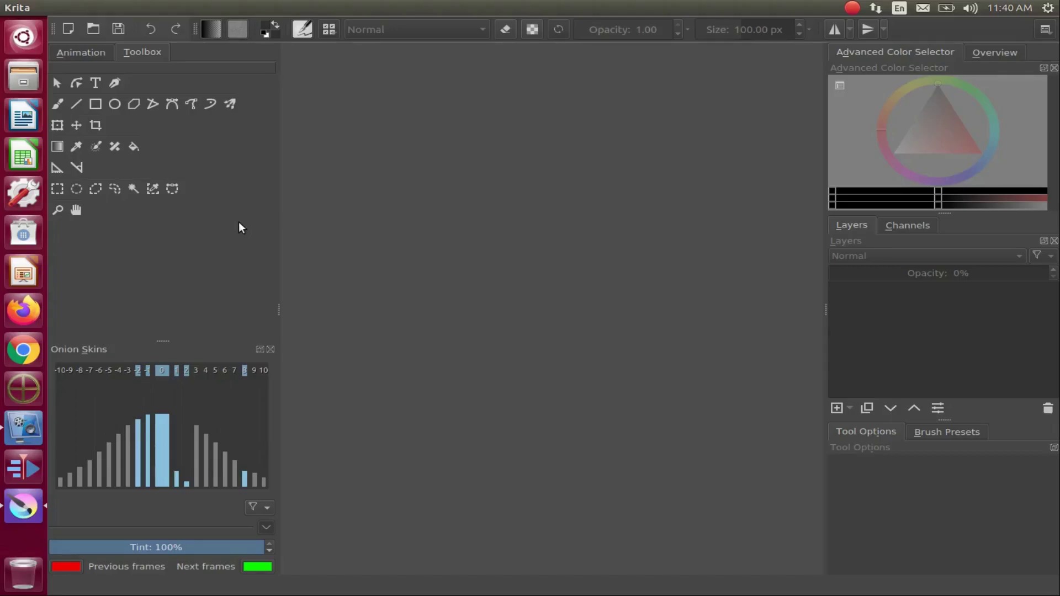
# - Create a new 1600 × 1200 px white document
pyautogui.moveTo(139, 7)
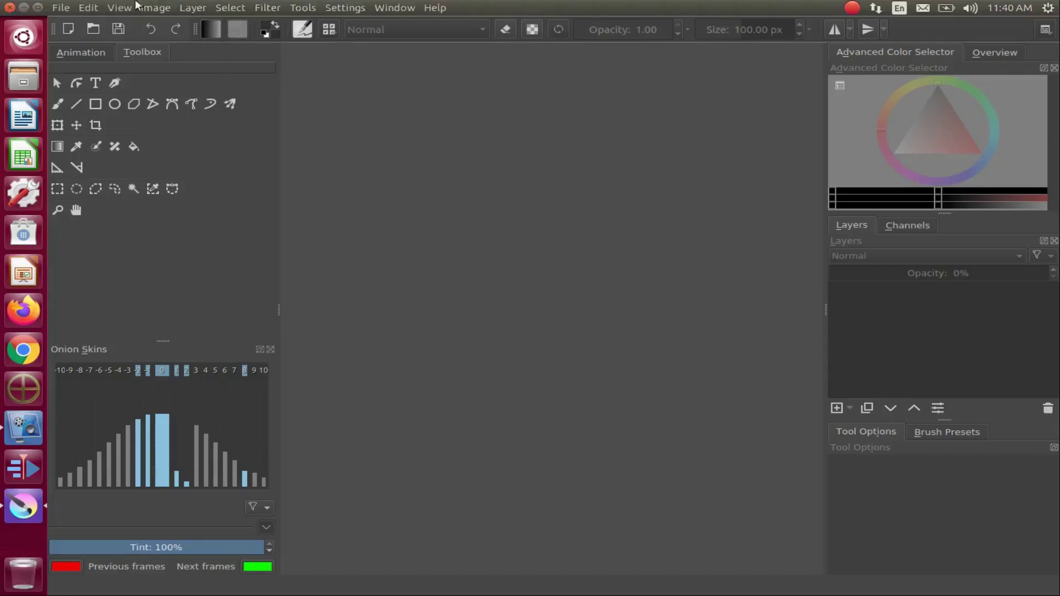
pyautogui.click(68, 29)
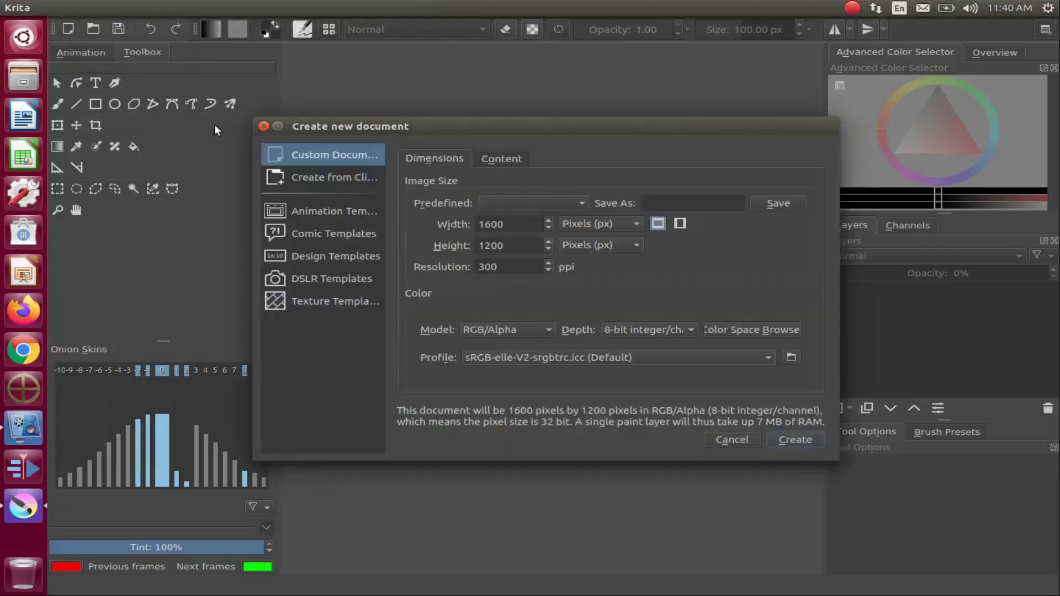
pyautogui.click(805, 444)
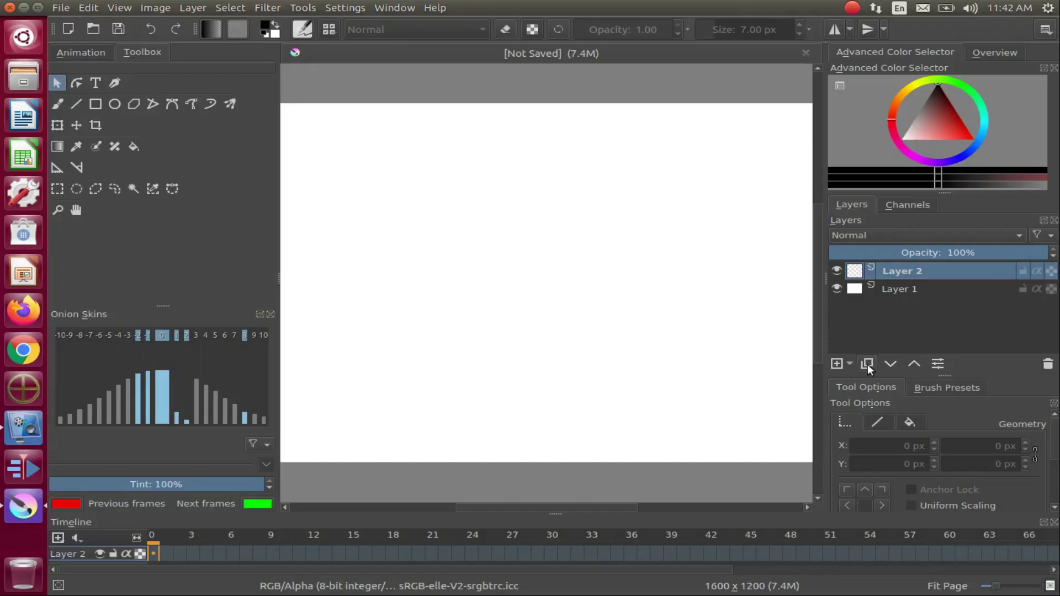
# - Add a new vector layer, Layer 3, on top of the layer stack
pyautogui.click(849, 362)
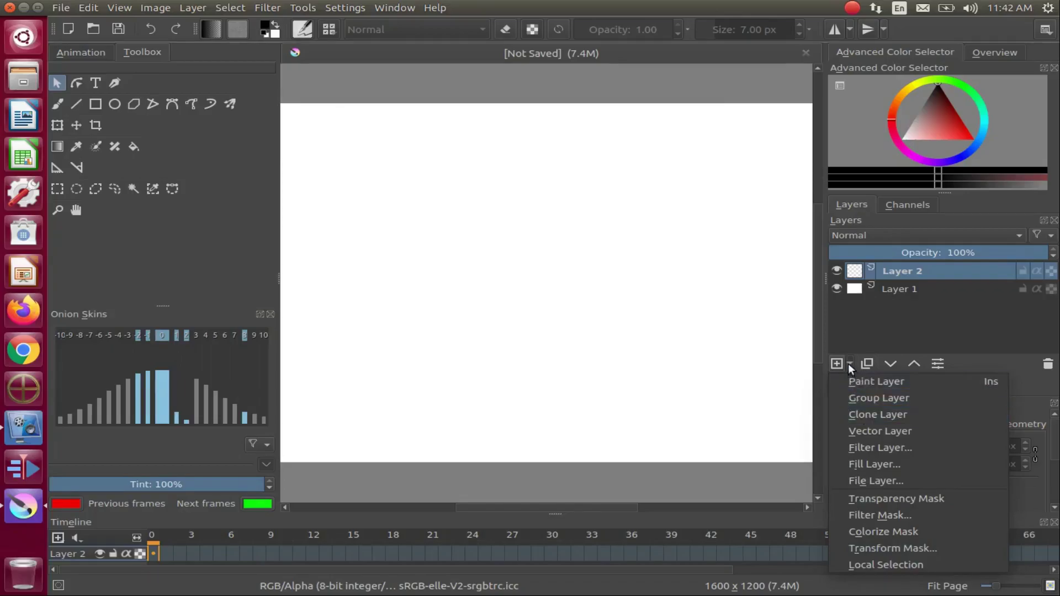
pyautogui.click(872, 432)
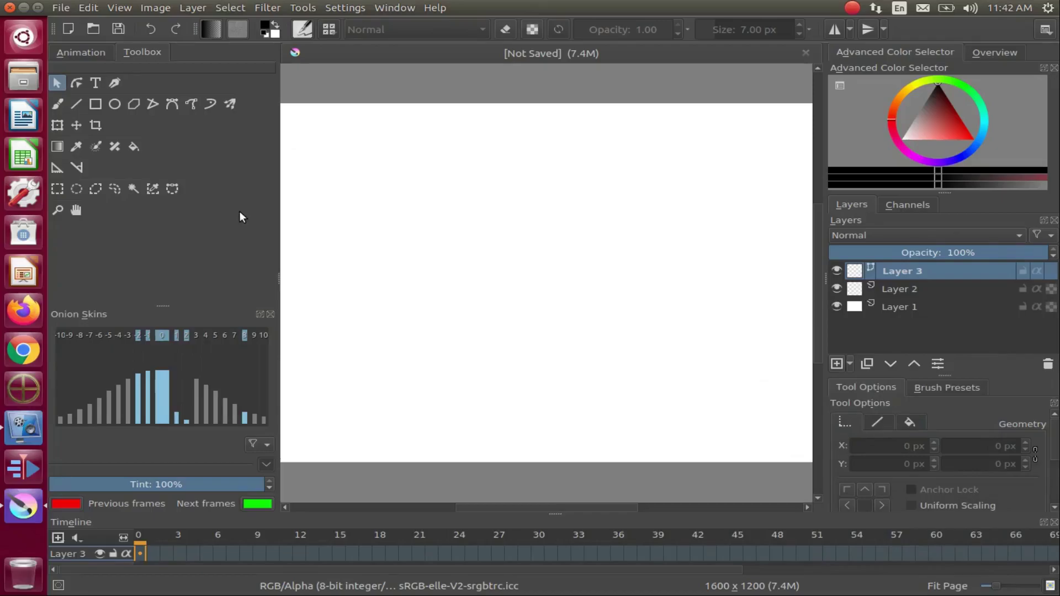
pyautogui.click(113, 105)
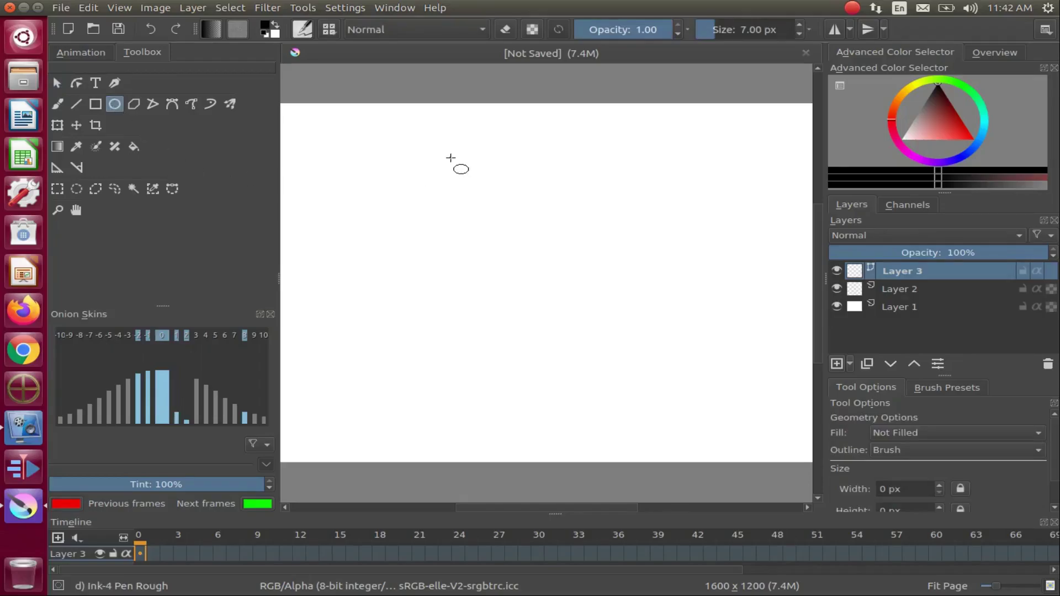
# - Draw an unfilled black ellipse, about 383 px wide, in the upper middle of the canvas
pyautogui.moveTo(450, 158); pyautogui.dragTo(577, 259)
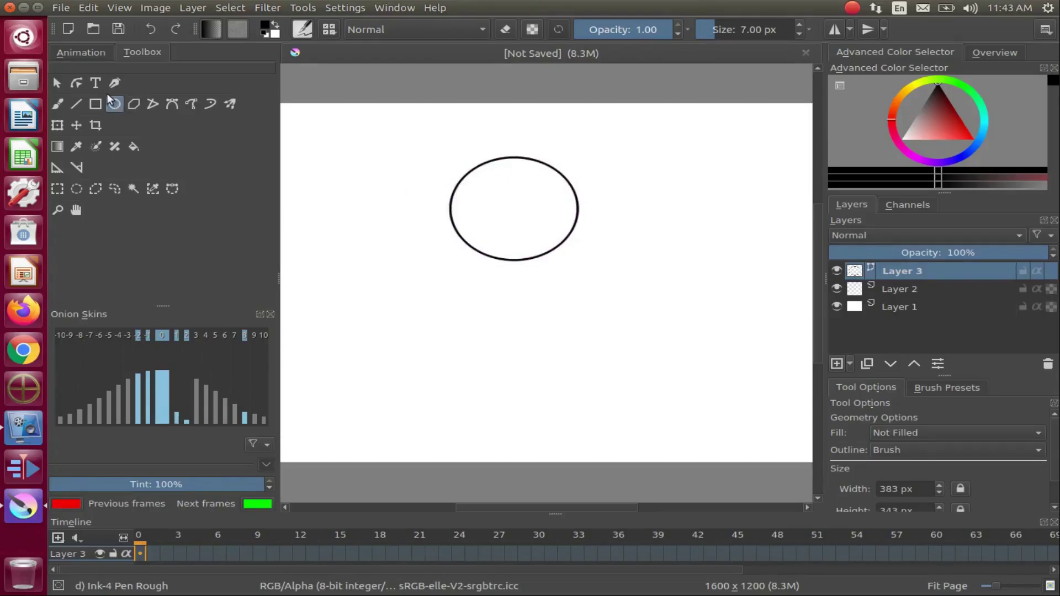
pyautogui.click(76, 83)
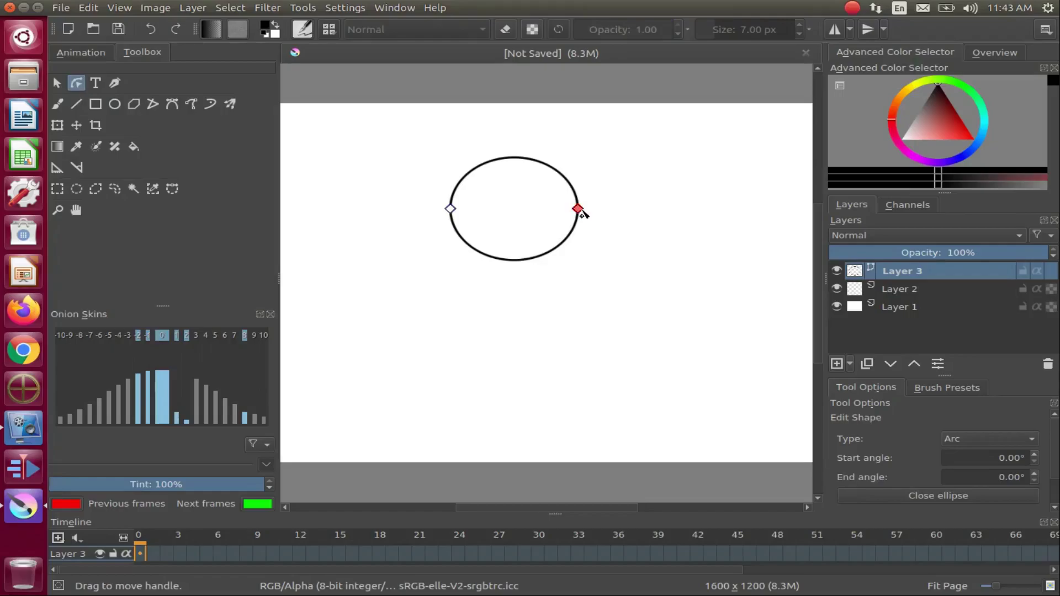
# - Make the ellipse an open arc from 263.98° to 216.38°, with the gap at lower left
pyautogui.moveTo(580, 212); pyautogui.dragTo(579, 223)
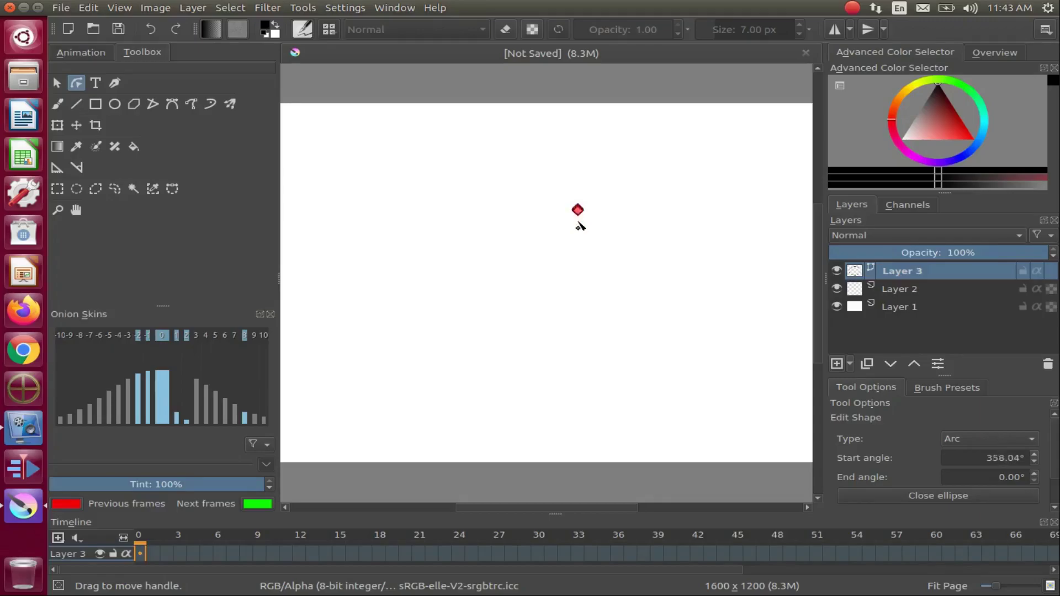
pyautogui.moveTo(578, 224); pyautogui.dragTo(510, 262)
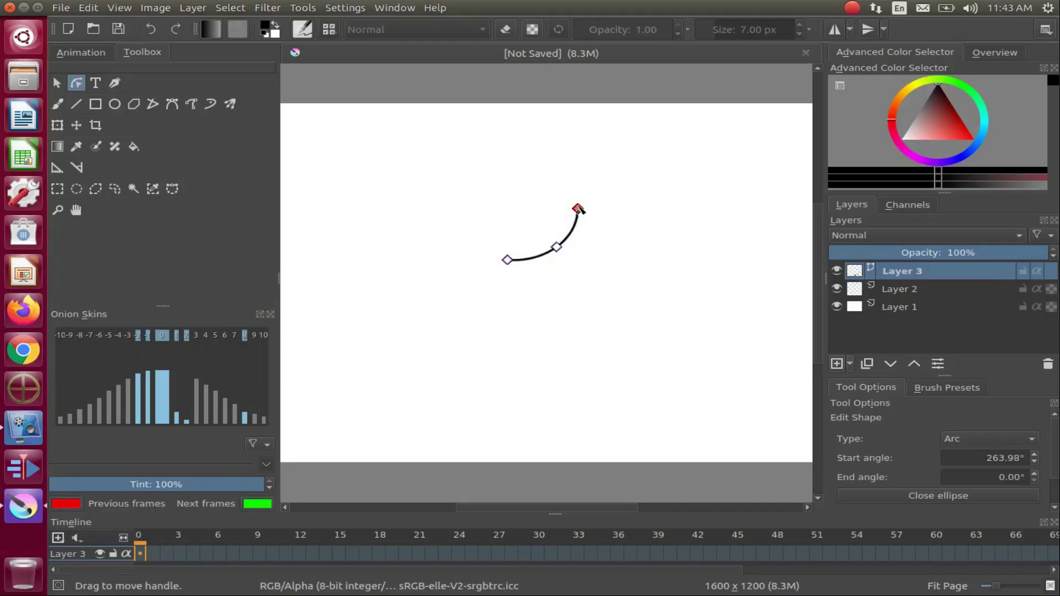
pyautogui.moveTo(578, 208); pyautogui.dragTo(456, 251)
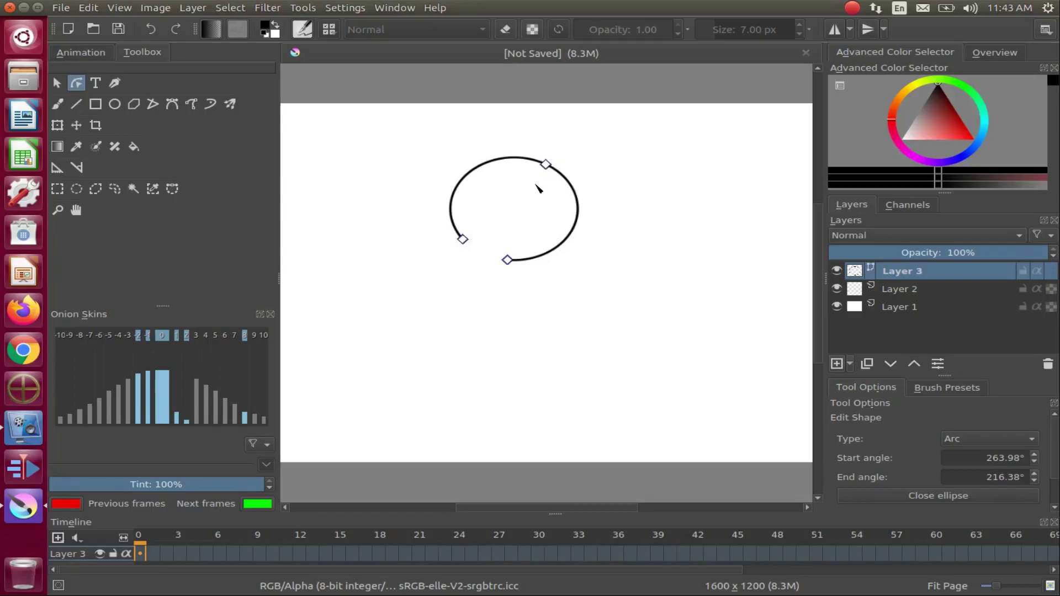
pyautogui.click(54, 86)
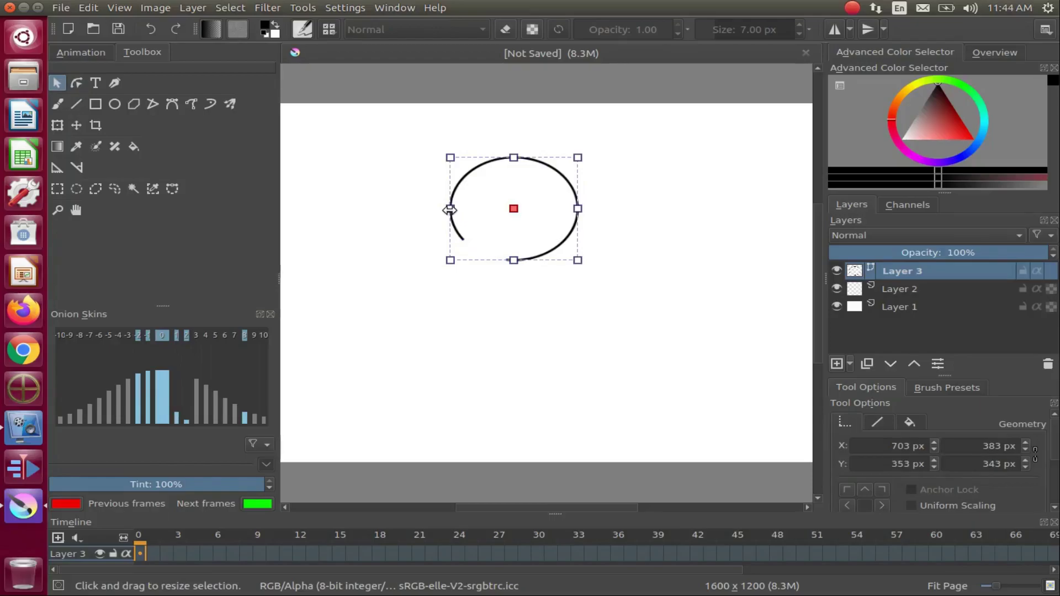
# - Narrow the arc from its left side and shift it slightly to the right
pyautogui.moveTo(450, 209)
pyautogui.mouseDown()
pyautogui.moveTo(462, 211)
pyautogui.moveTo(448, 215)
pyautogui.mouseUp()
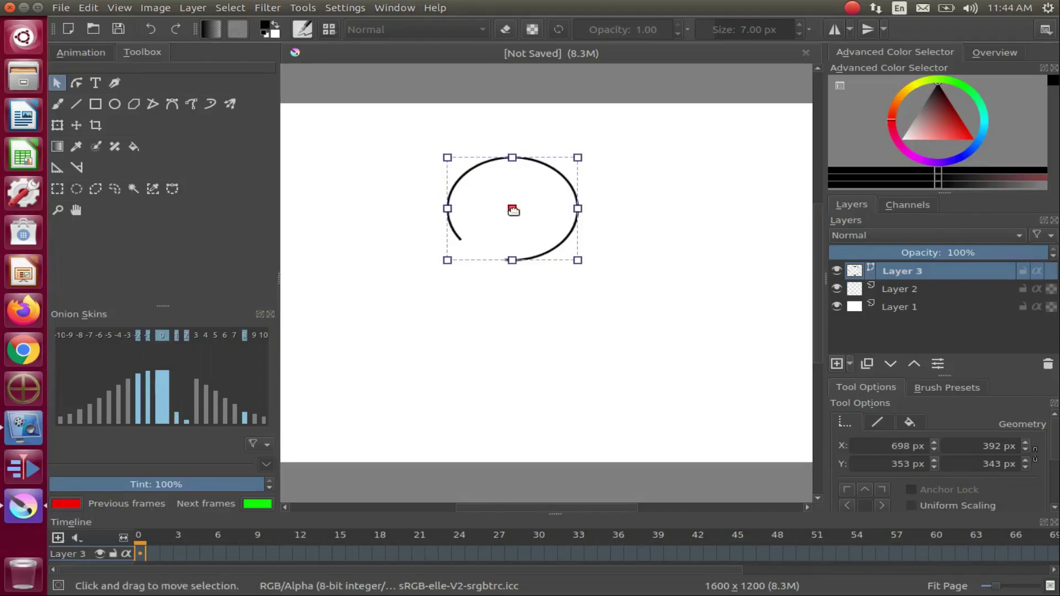
pyautogui.moveTo(513, 210)
pyautogui.mouseDown()
pyautogui.moveTo(530, 213)
pyautogui.moveTo(525, 278)
pyautogui.moveTo(555, 231)
pyautogui.moveTo(593, 206)
pyautogui.moveTo(531, 208)
pyautogui.mouseUp()
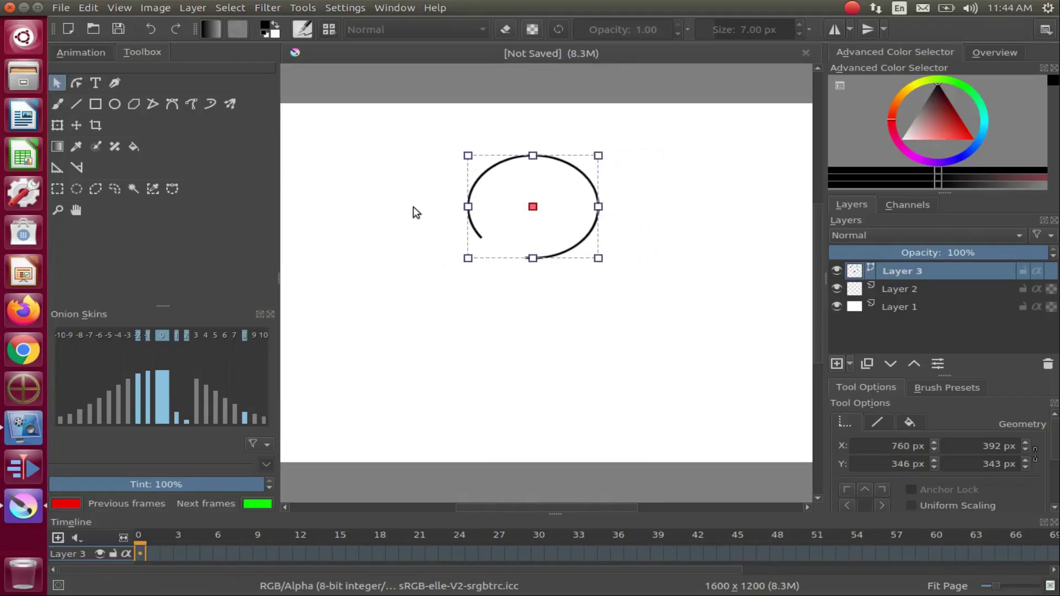
pyautogui.click(191, 102)
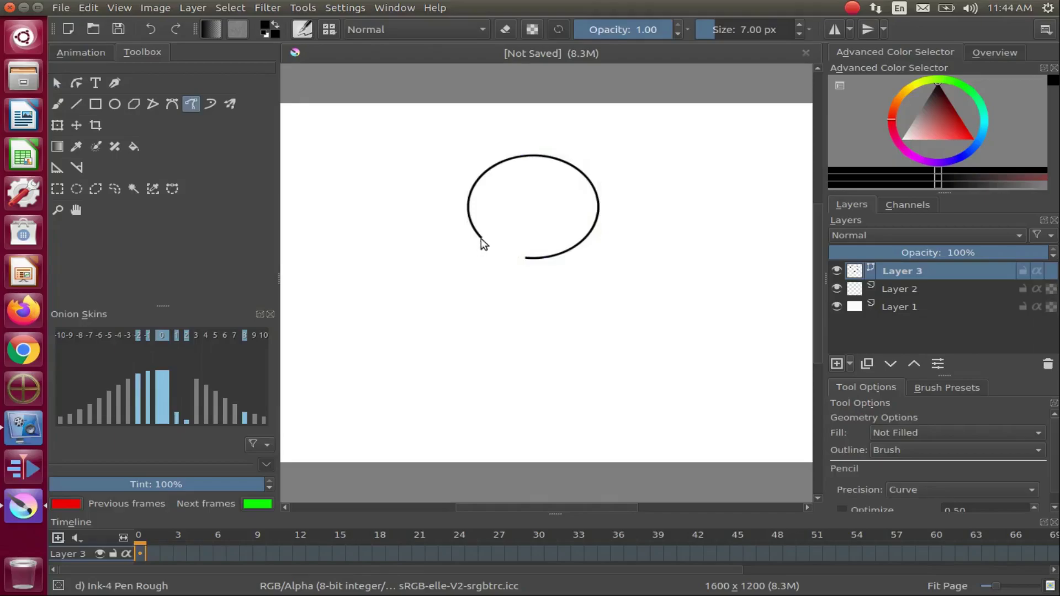
# - Draw a freehand tail from the arc's gap down to a point at the lower left
pyautogui.moveTo(481, 239)
pyautogui.mouseDown()
pyautogui.moveTo(427, 290)
pyautogui.moveTo(455, 292)
pyautogui.moveTo(527, 259)
pyautogui.mouseUp()
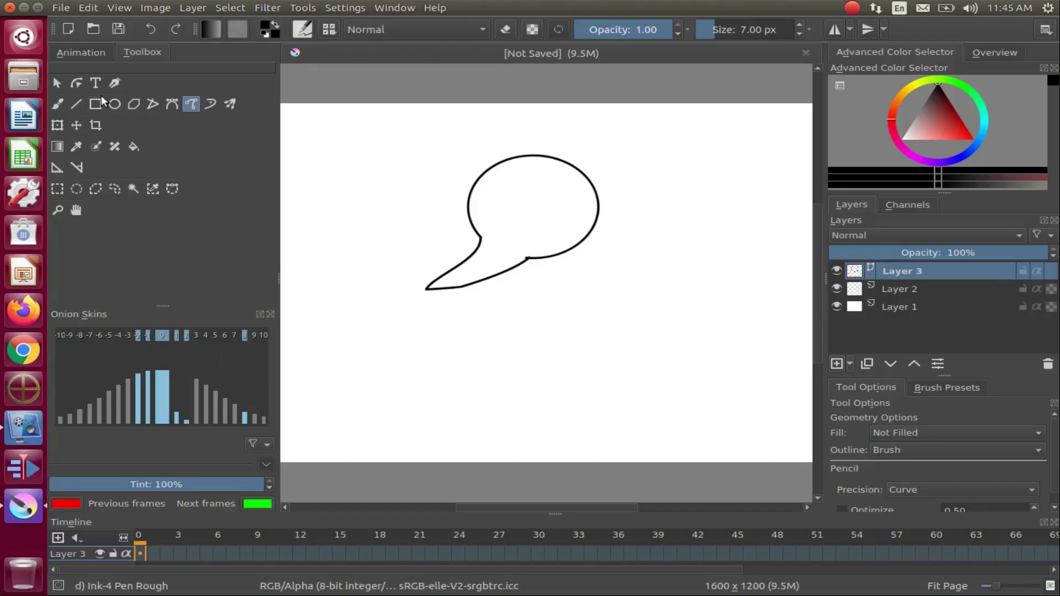
pyautogui.click(77, 81)
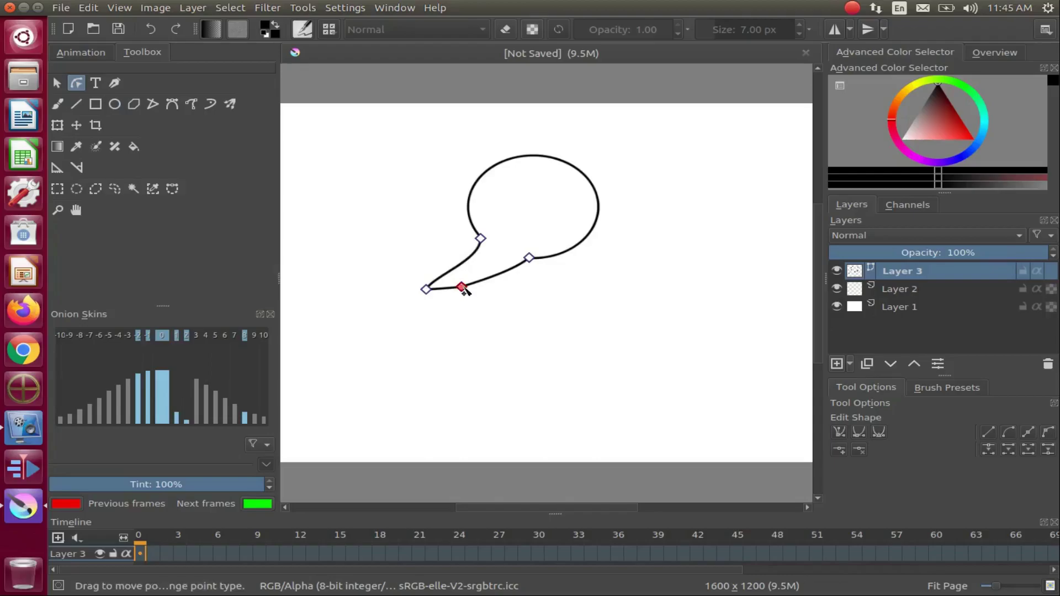
# - Adjust the tail's nodes and control handle so its lower edge curves smoothly into the bubble
pyautogui.moveTo(464, 289); pyautogui.dragTo(474, 281)
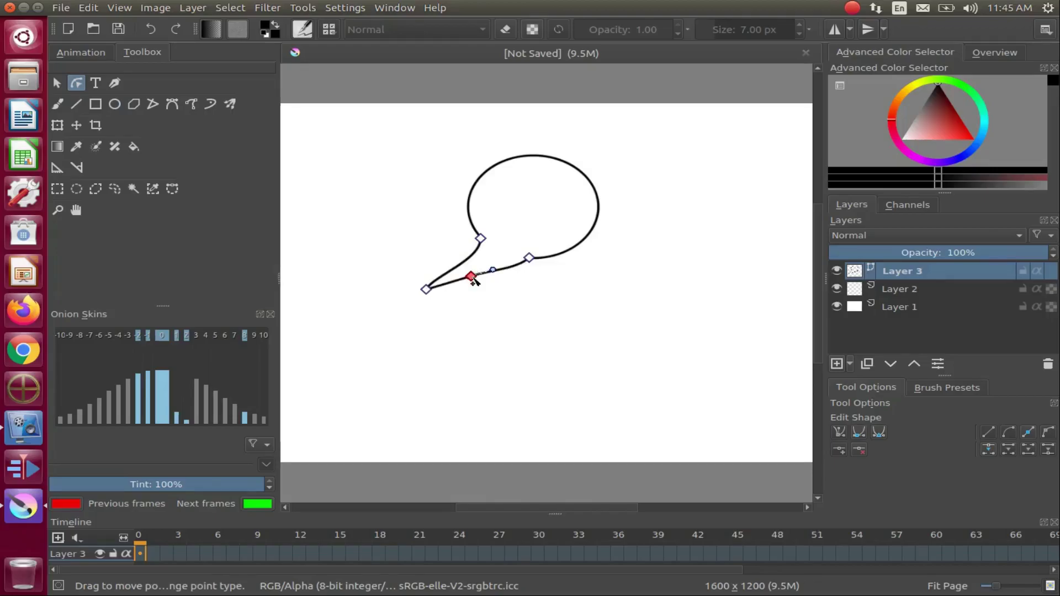
pyautogui.moveTo(474, 281); pyautogui.dragTo(476, 285)
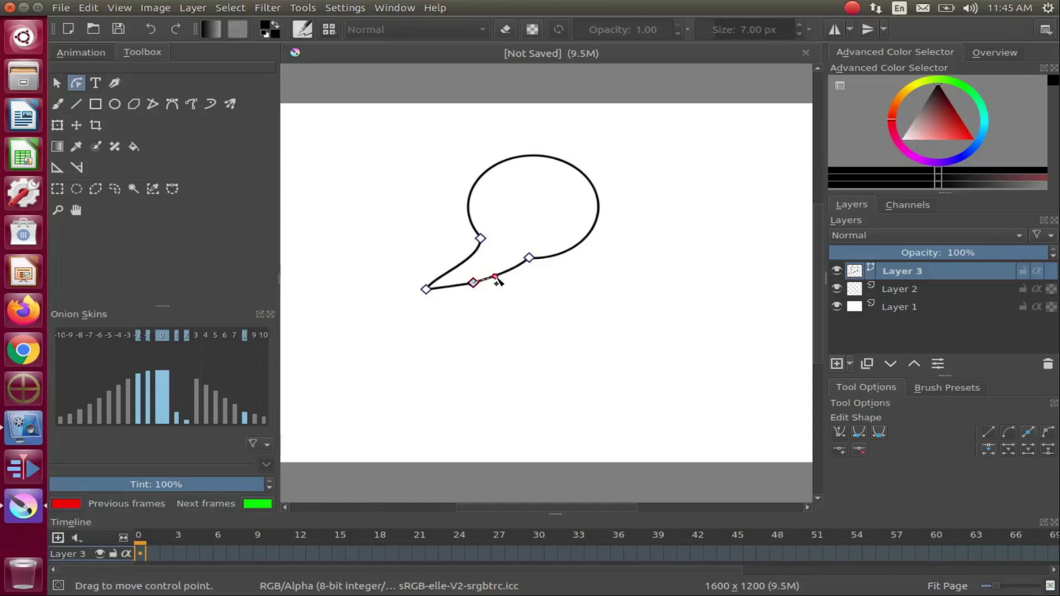
pyautogui.moveTo(498, 281)
pyautogui.mouseDown()
pyautogui.moveTo(490, 266)
pyautogui.moveTo(508, 288)
pyautogui.moveTo(505, 279)
pyautogui.mouseUp()
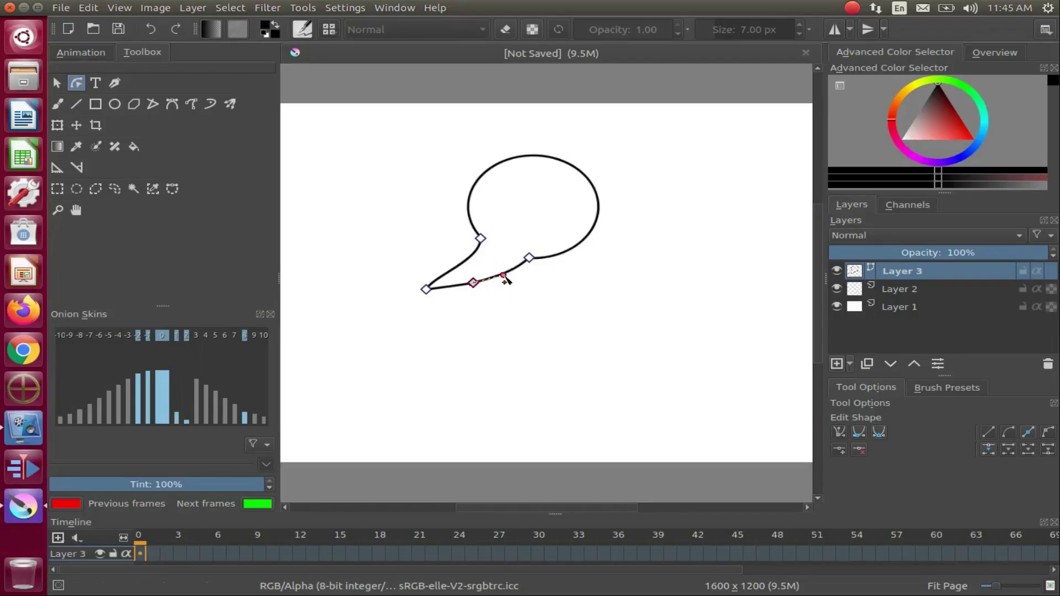
pyautogui.click(524, 259)
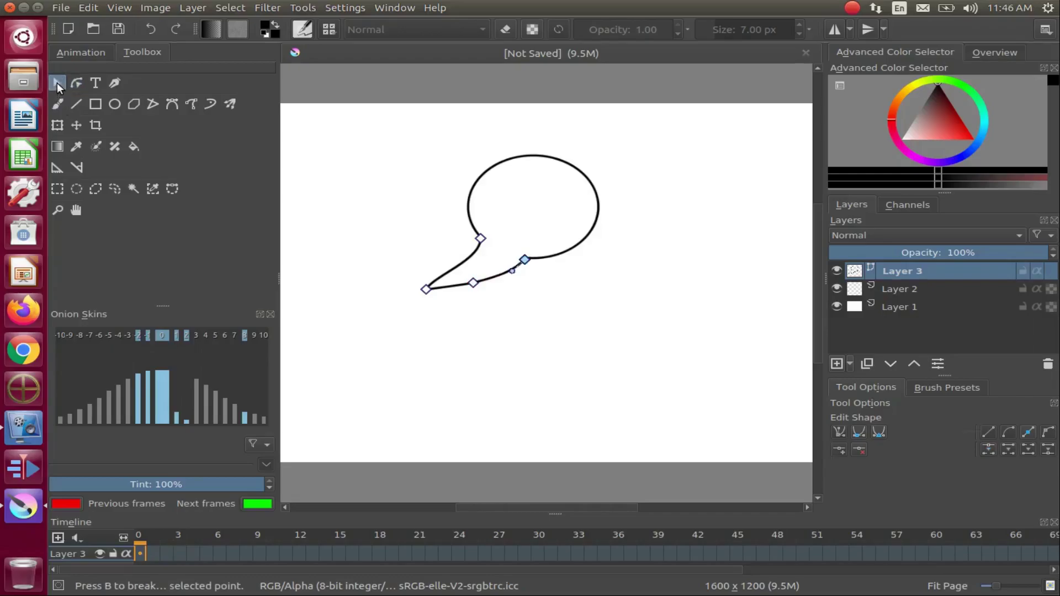
pyautogui.click(57, 83)
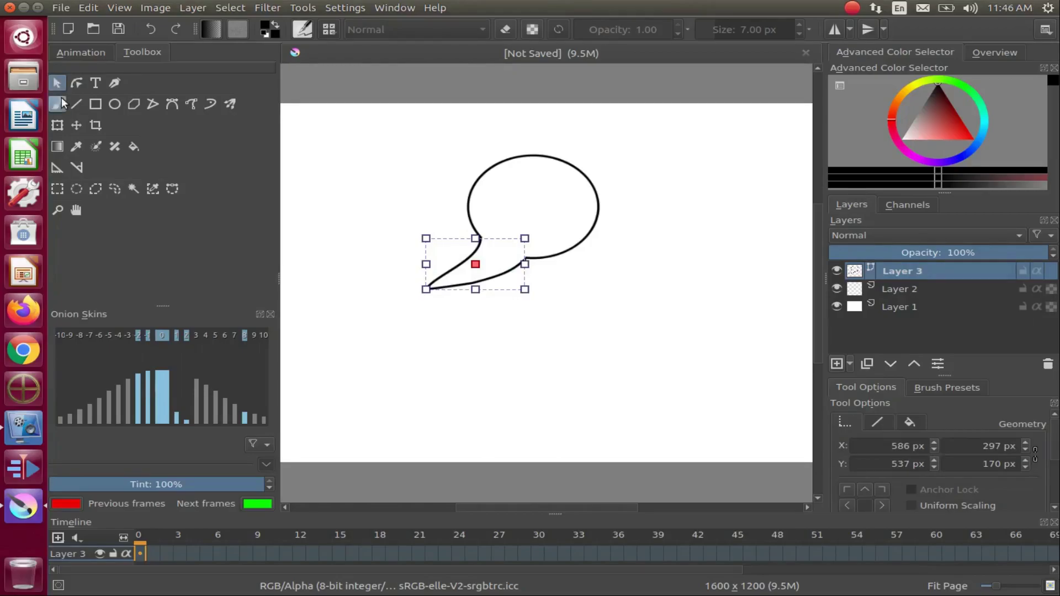
pyautogui.click(61, 102)
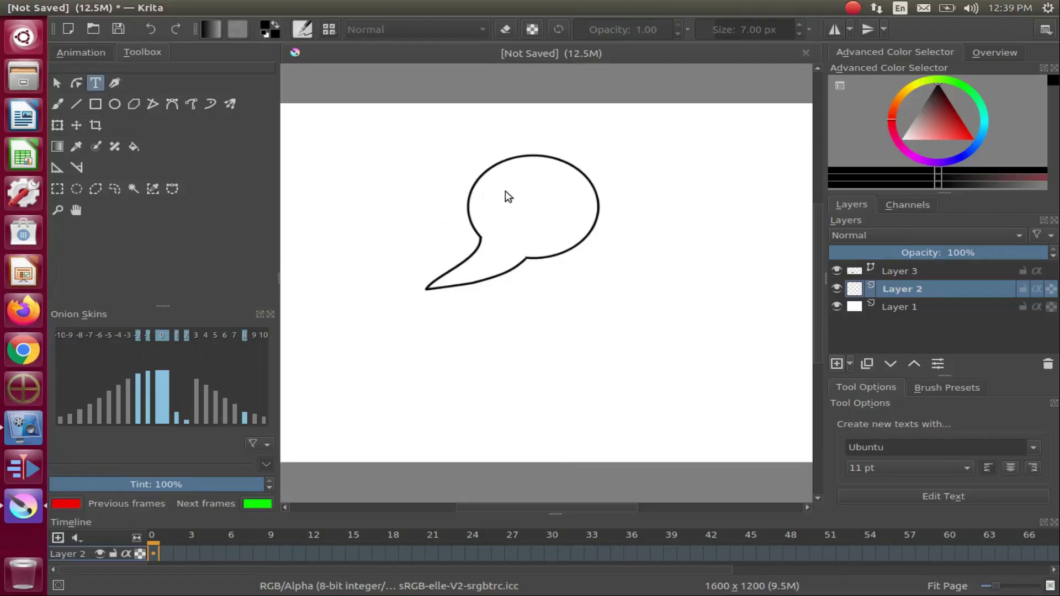
# - Add a text box inside the bubble, replace the placeholder with 'This Is', and apply it
pyautogui.moveTo(521, 197); pyautogui.dragTo(561, 202)
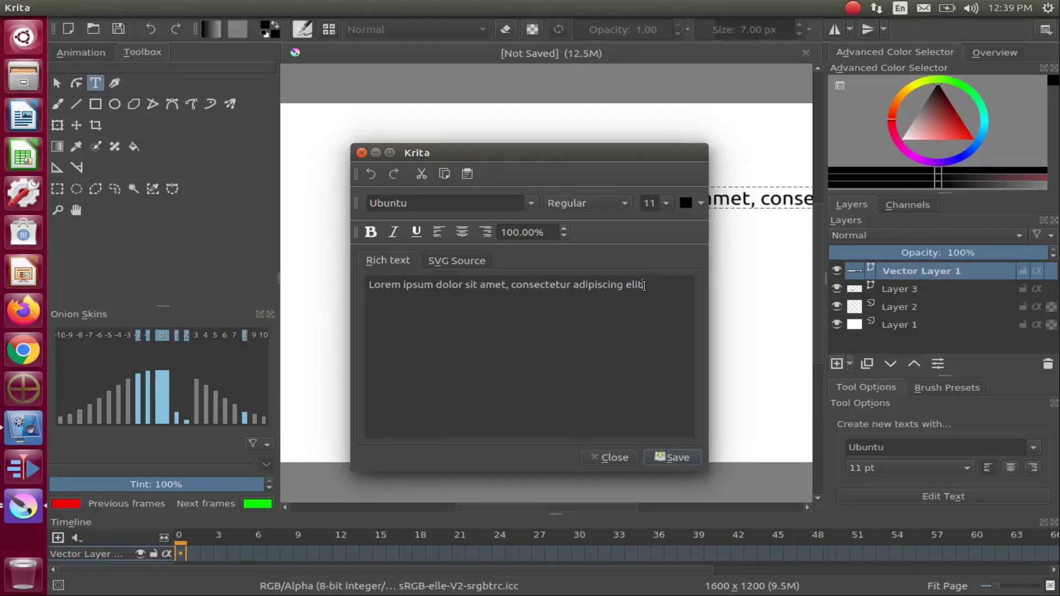
pyautogui.moveTo(644, 285); pyautogui.dragTo(616, 285)
pyautogui.click(646, 285)
pyautogui.moveTo(646, 285); pyautogui.dragTo(420, 287)
pyautogui.click(377, 292)
pyautogui.tripleClick(366, 290)
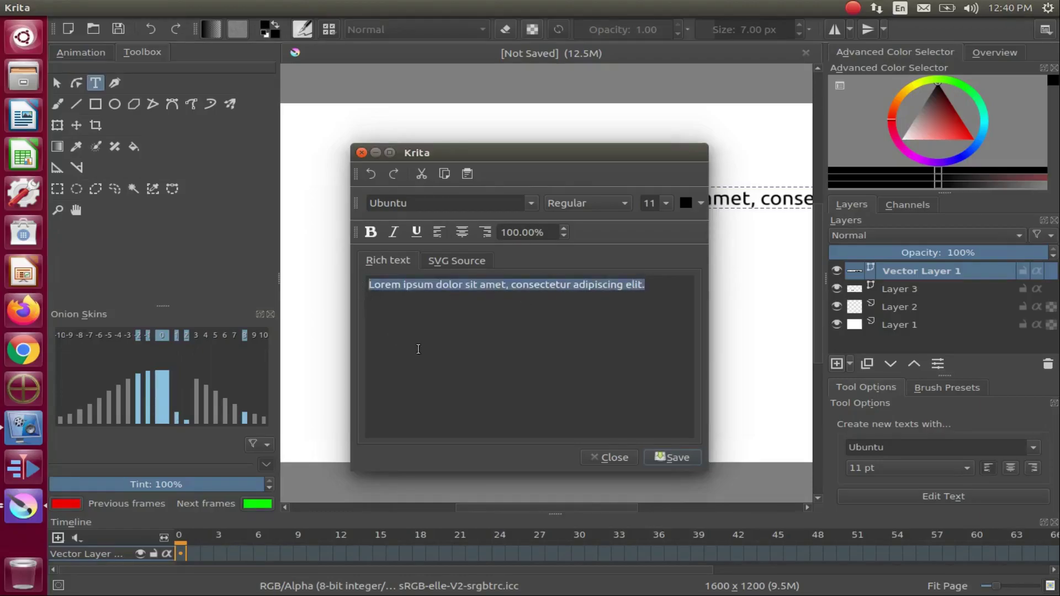
pyautogui.write('T')
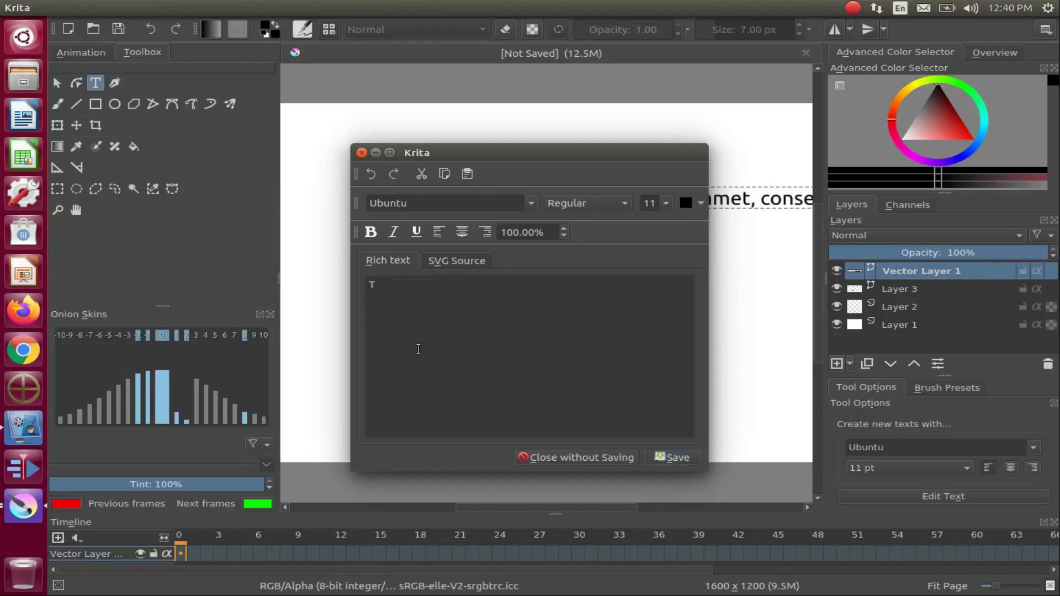
pyautogui.write('his Is')
pyautogui.click(671, 458)
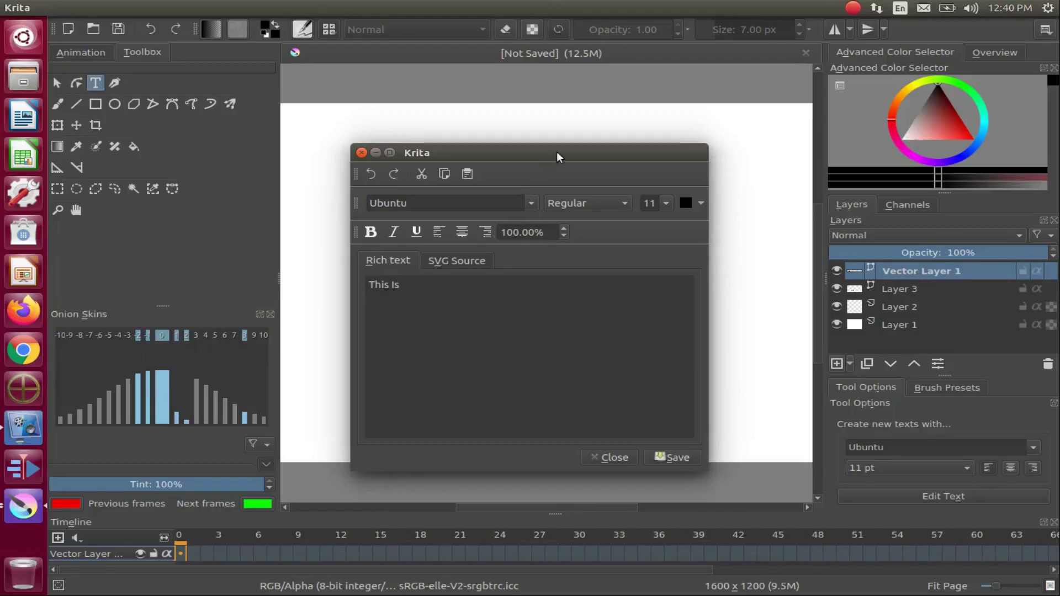
pyautogui.moveTo(556, 153); pyautogui.dragTo(292, 149)
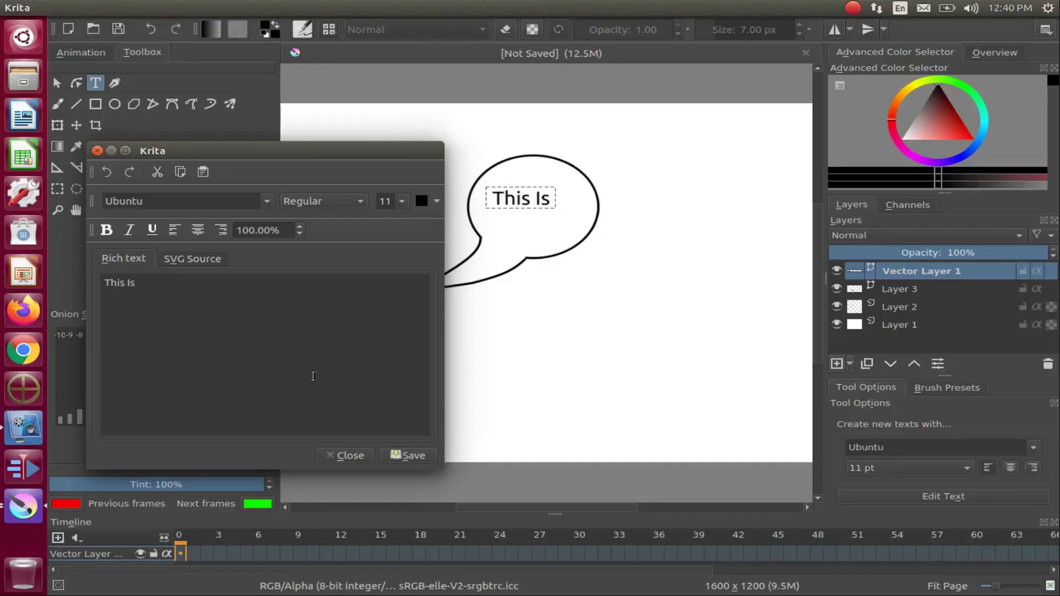
pyautogui.click(343, 454)
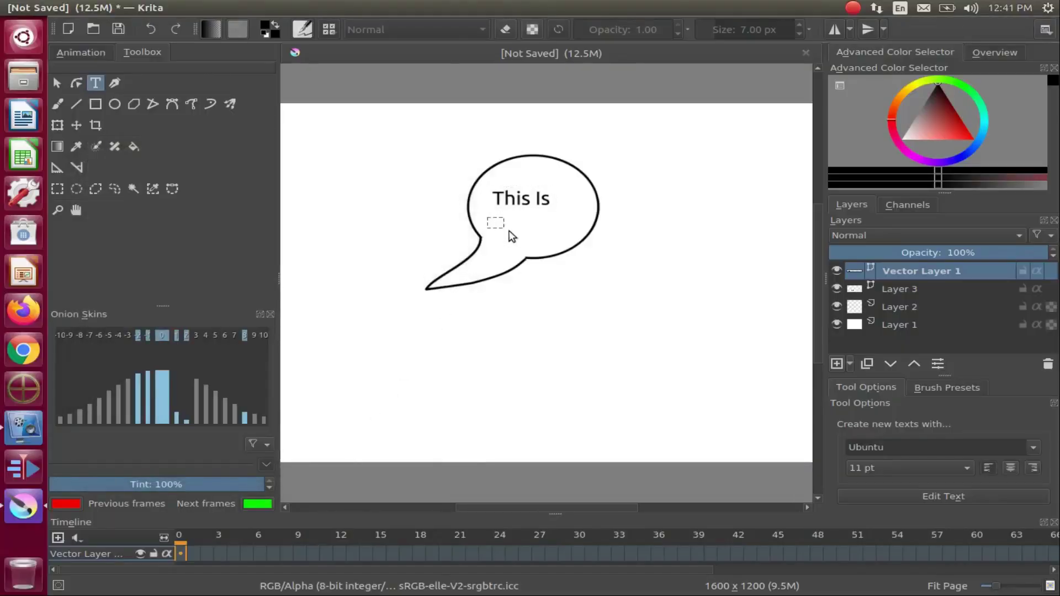
# - Add a second text box below 'This Is' reading 'Redfeather'
pyautogui.moveTo(528, 243); pyautogui.dragTo(577, 246)
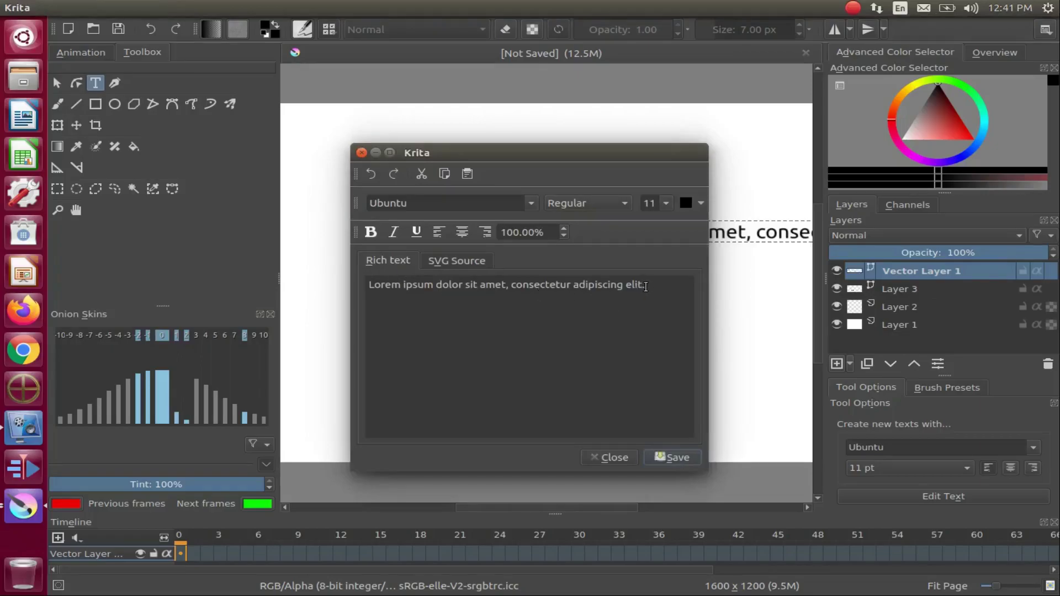
pyautogui.moveTo(645, 286); pyautogui.dragTo(395, 292)
pyautogui.tripleClick(395, 292)
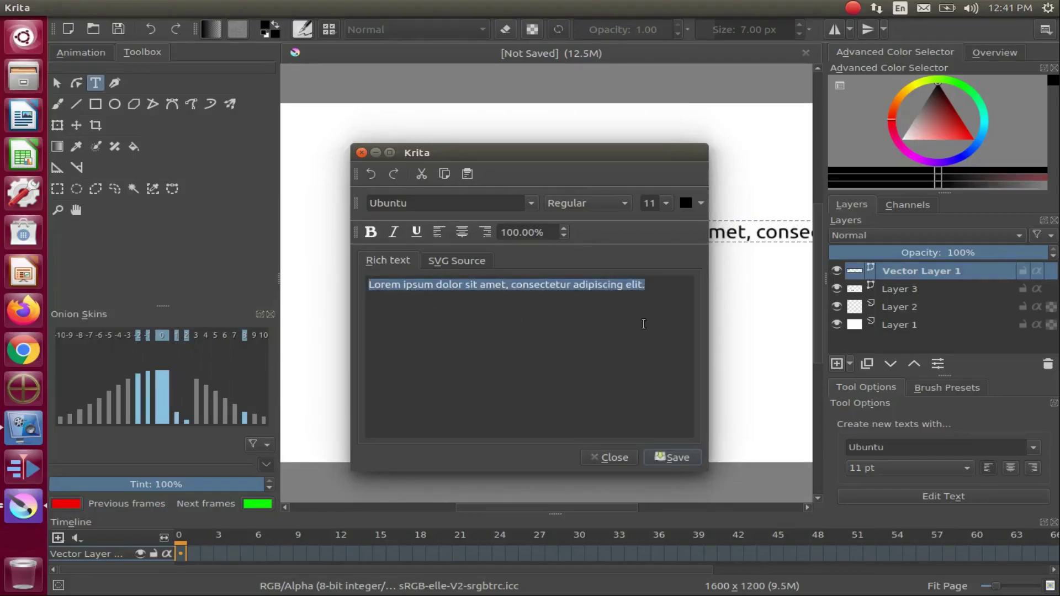
pyautogui.write('Redfe')
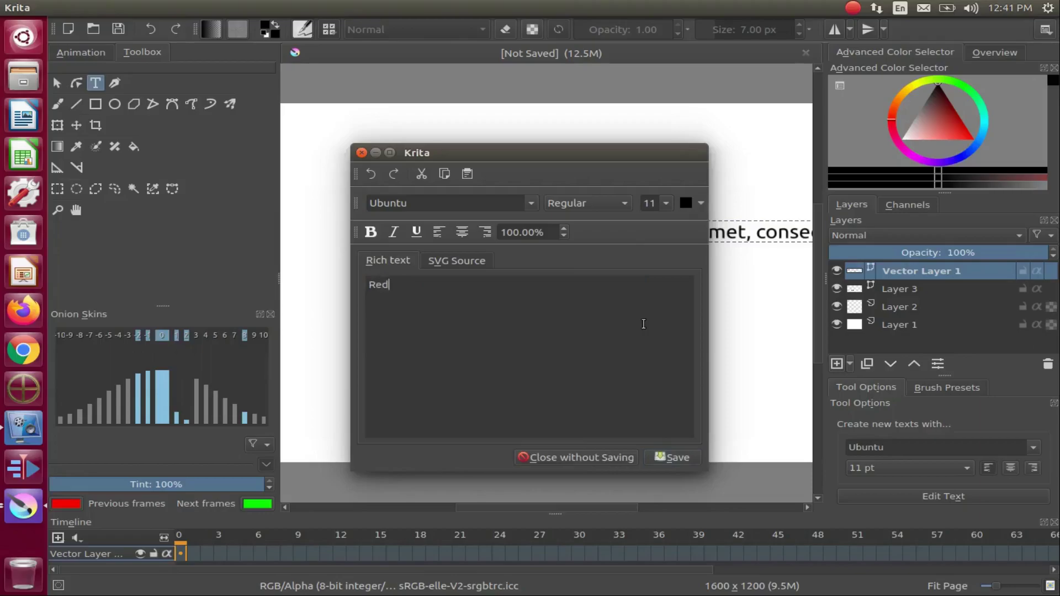
pyautogui.write('ather')
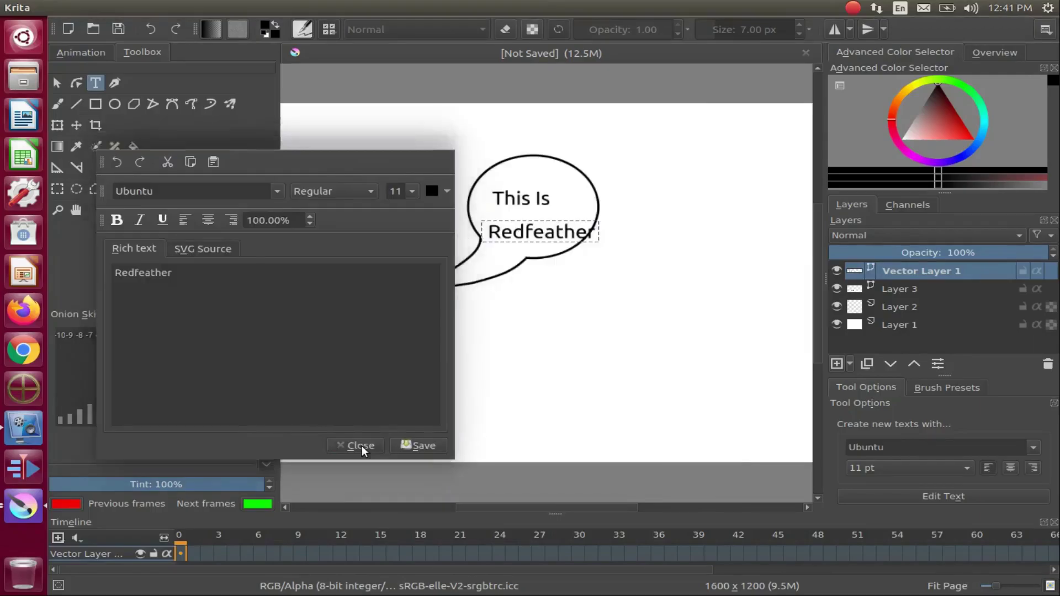
pyautogui.click(362, 445)
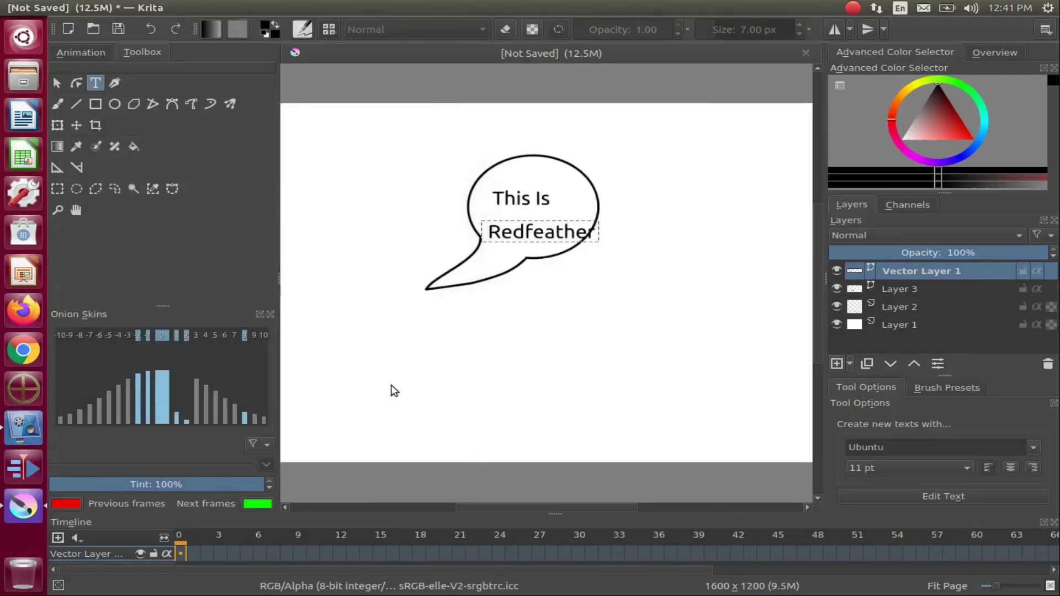
pyautogui.click(57, 104)
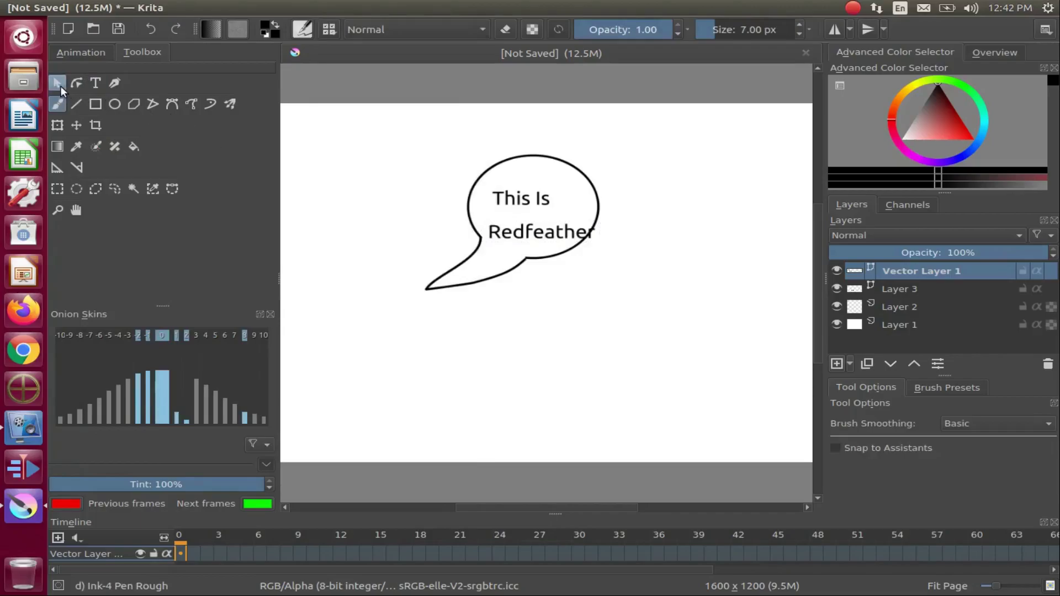
# - Drag Redfeather up under This Is, then nudge both so This Is centres above Redfeather
pyautogui.click(58, 82)
pyautogui.click(541, 232)
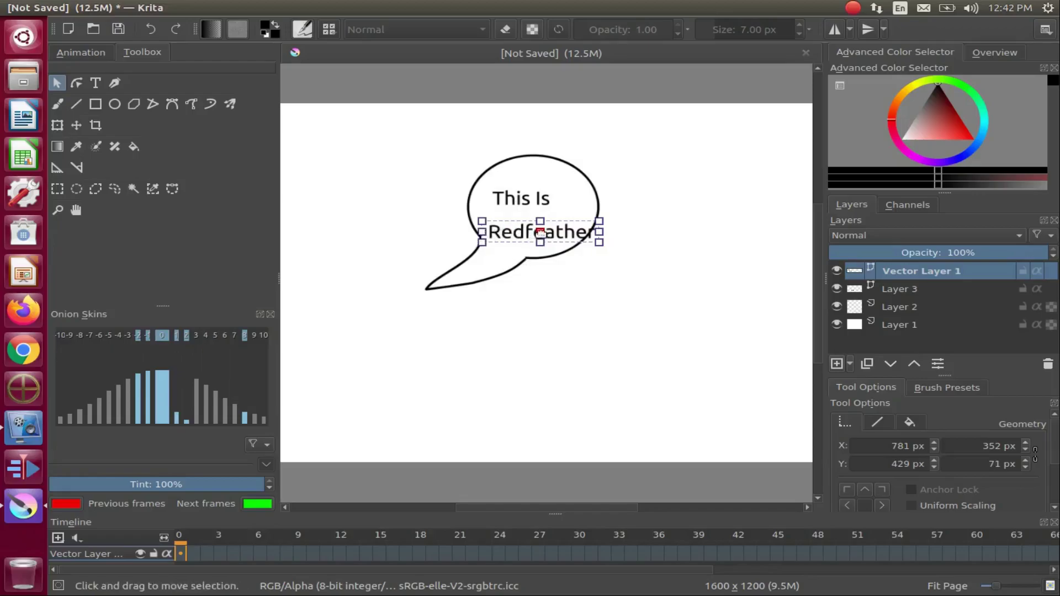
pyautogui.moveTo(540, 232)
pyautogui.mouseDown()
pyautogui.moveTo(519, 216)
pyautogui.moveTo(534, 231)
pyautogui.moveTo(530, 218)
pyautogui.mouseUp()
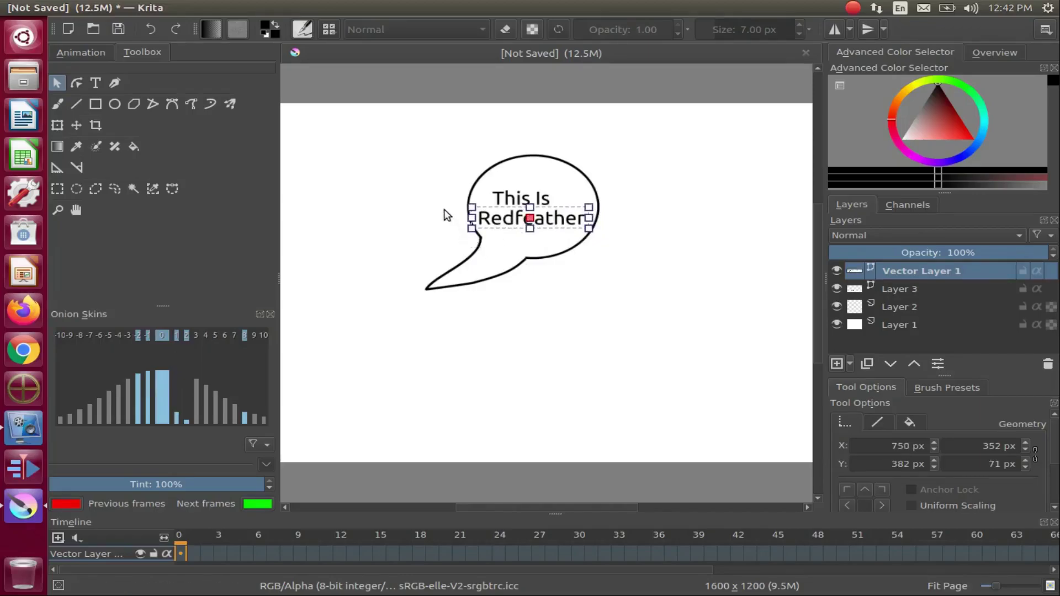
pyautogui.click(522, 198)
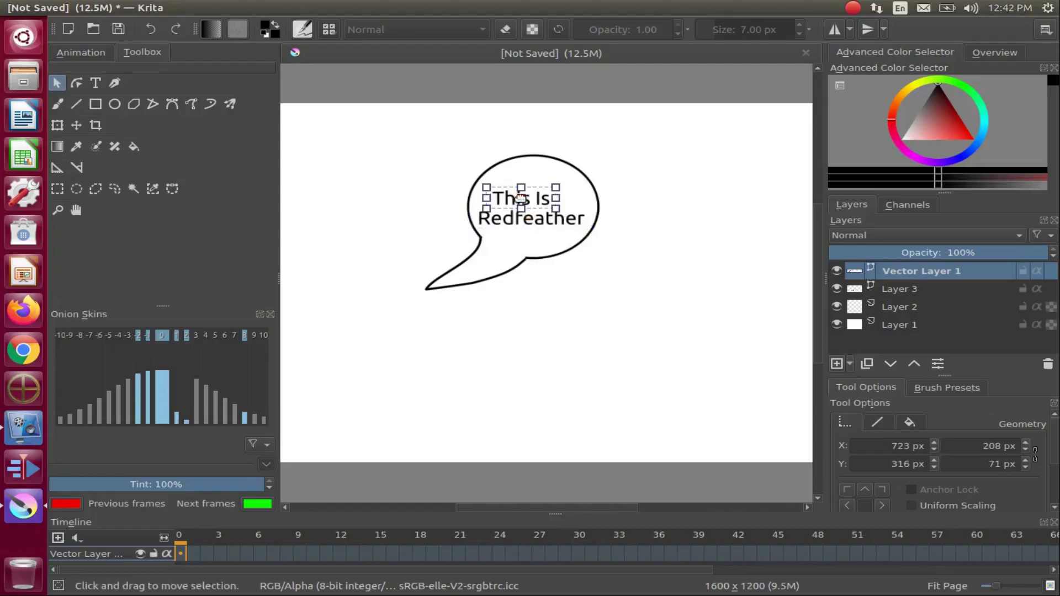
pyautogui.moveTo(519, 199); pyautogui.dragTo(531, 187)
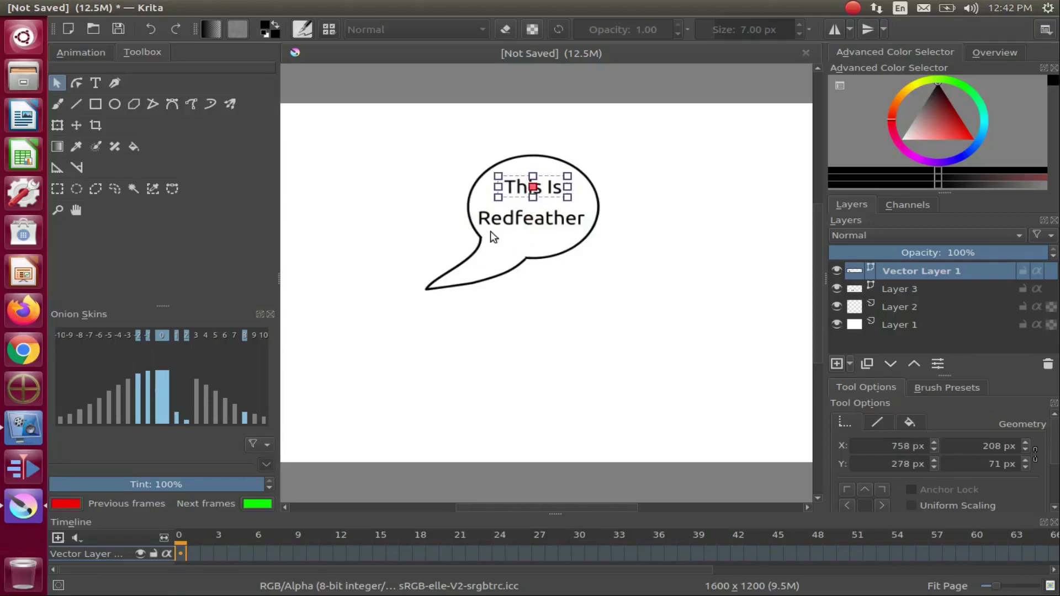
pyautogui.click(526, 219)
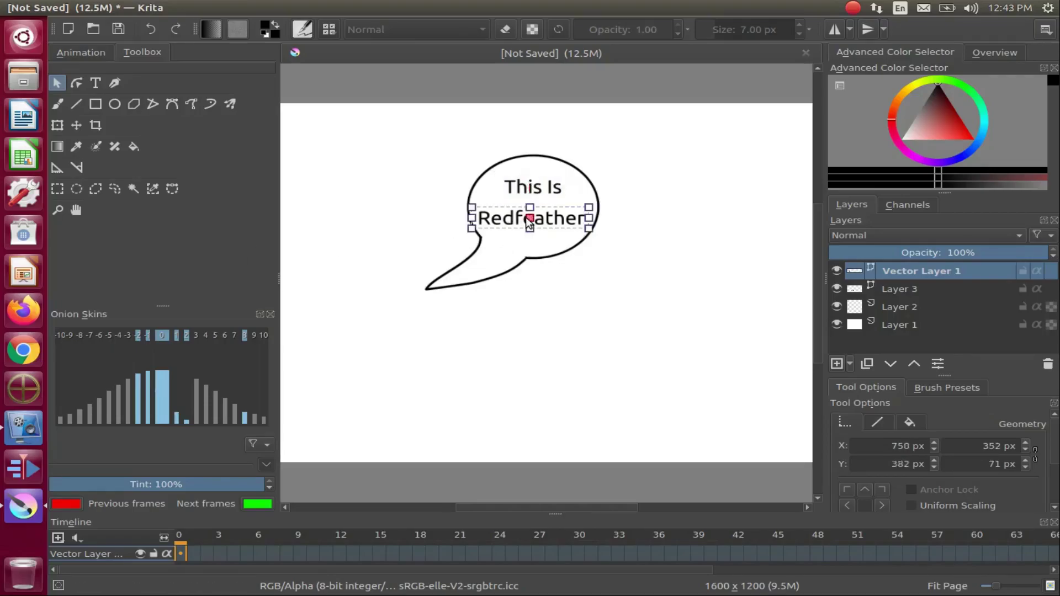
pyautogui.click(527, 218)
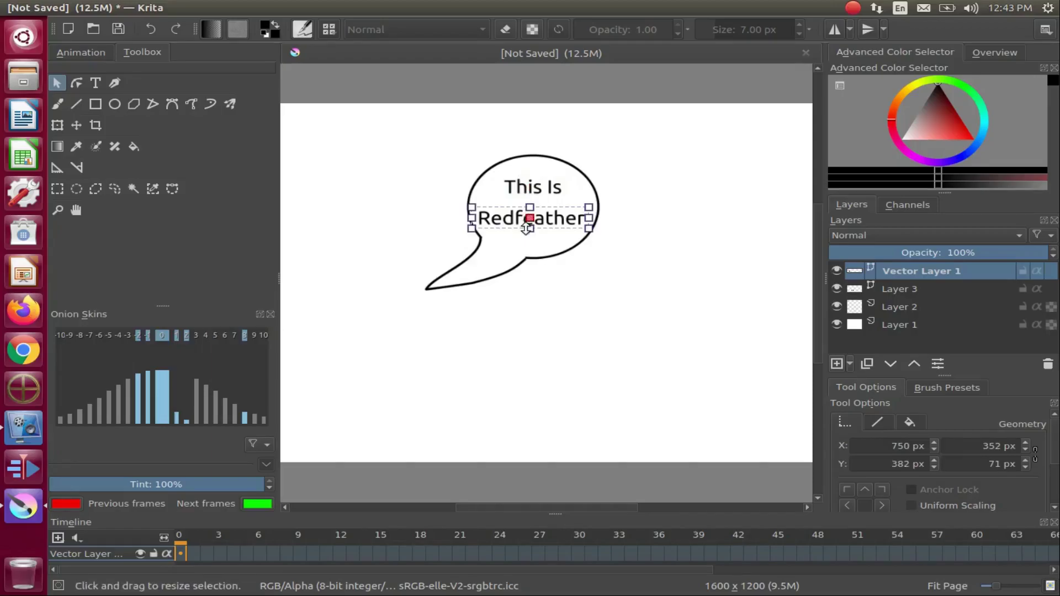
pyautogui.moveTo(529, 218); pyautogui.dragTo(536, 210)
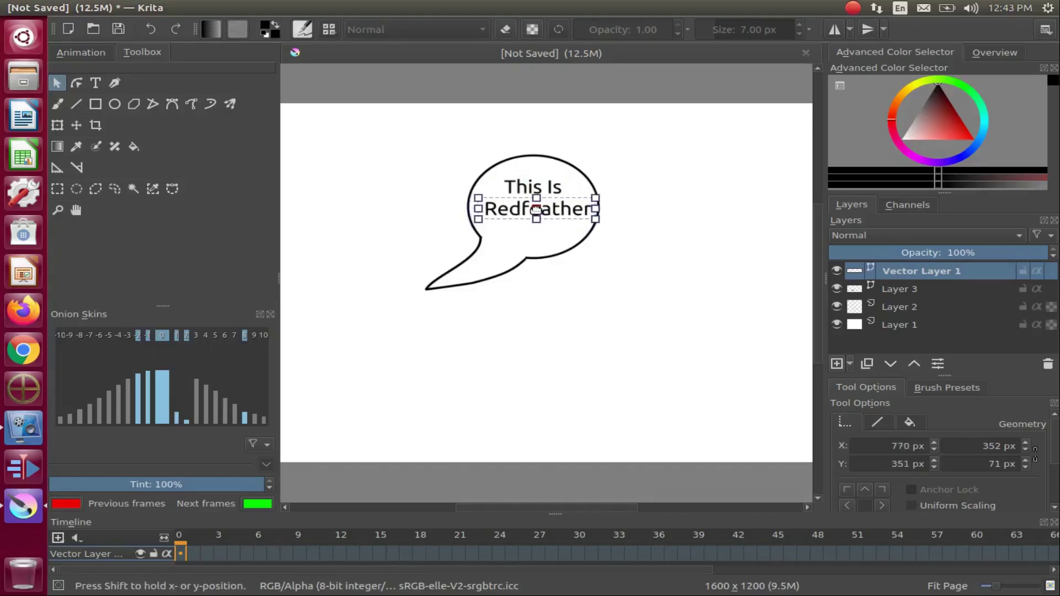
pyautogui.click(527, 187)
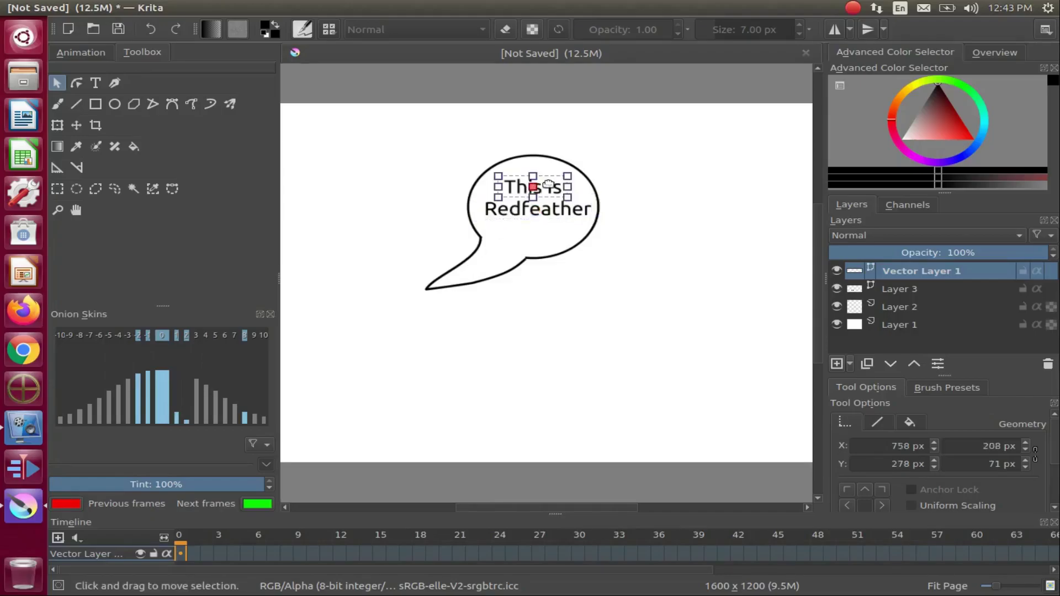
pyautogui.moveTo(532, 188); pyautogui.dragTo(533, 185)
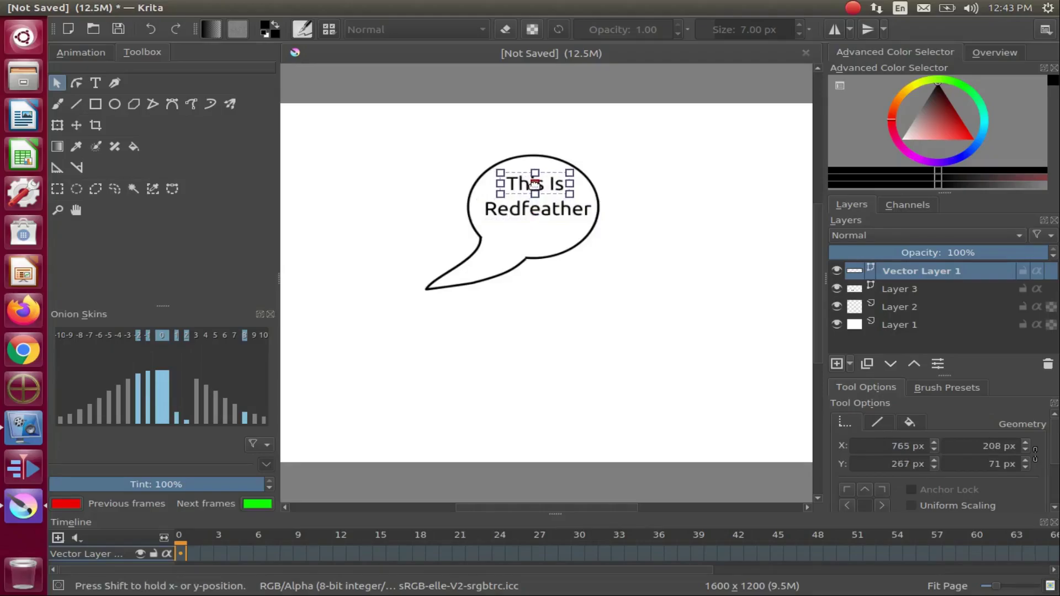
pyautogui.click(848, 363)
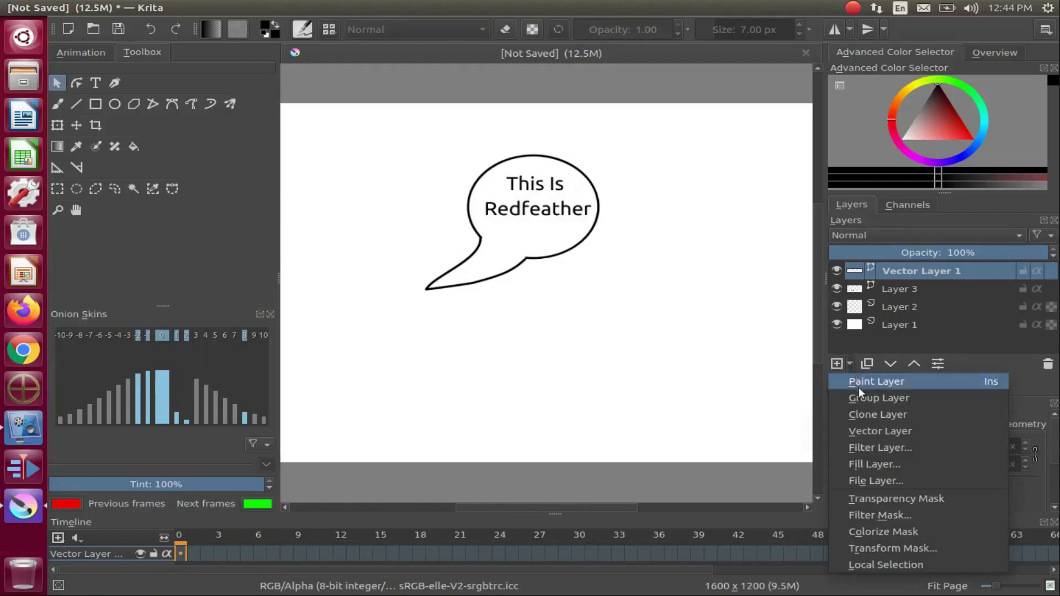
# - Add vector Layer 4 and hide Vector Layer 1 and Layer 3, leaving a blank canvas
pyautogui.click(877, 431)
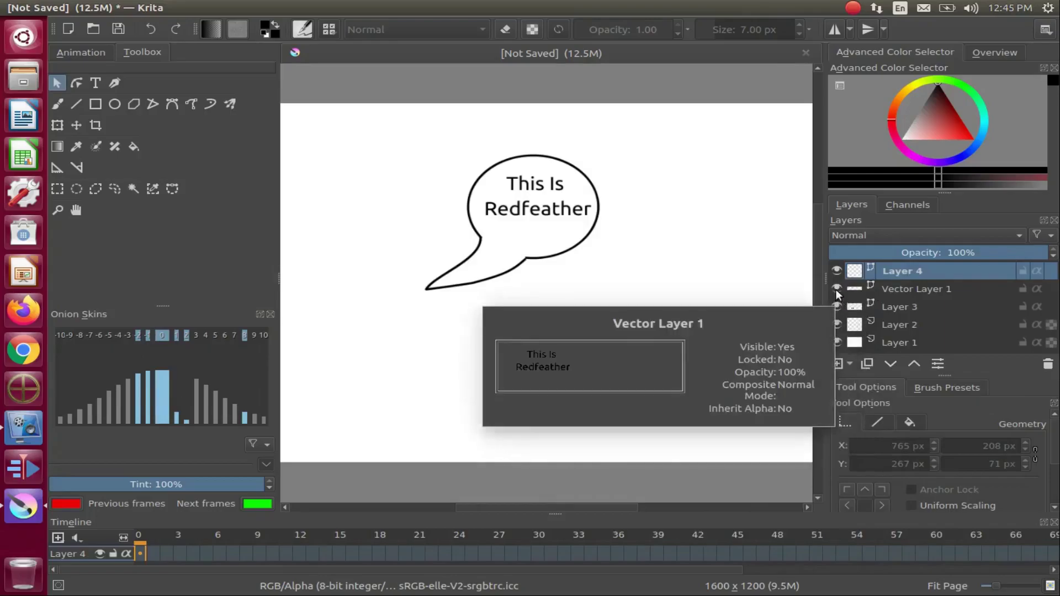
pyautogui.click(836, 289)
pyautogui.click(837, 306)
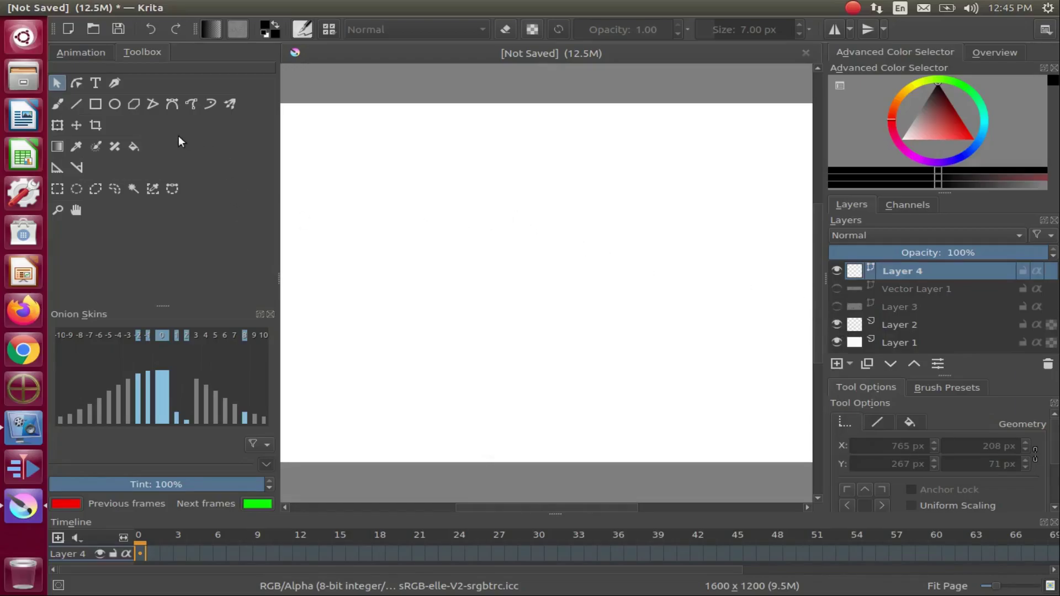
pyautogui.click(115, 105)
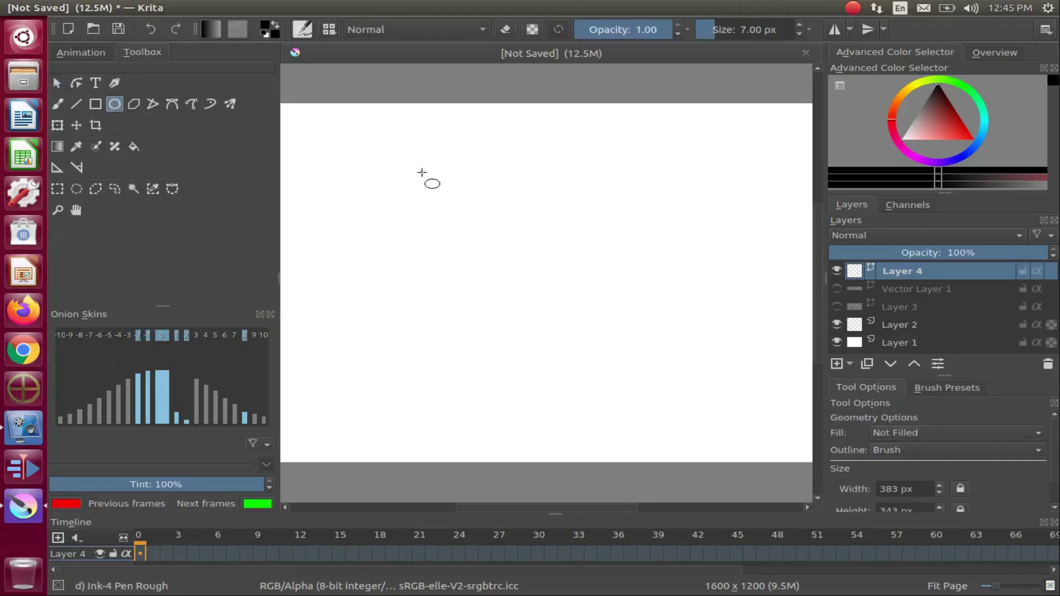
# - Draw an unfilled black ellipse about 431 × 370 px left of the canvas centre
pyautogui.moveTo(422, 172)
pyautogui.mouseDown()
pyautogui.moveTo(572, 276)
pyautogui.moveTo(561, 299)
pyautogui.moveTo(565, 289)
pyautogui.mouseUp()
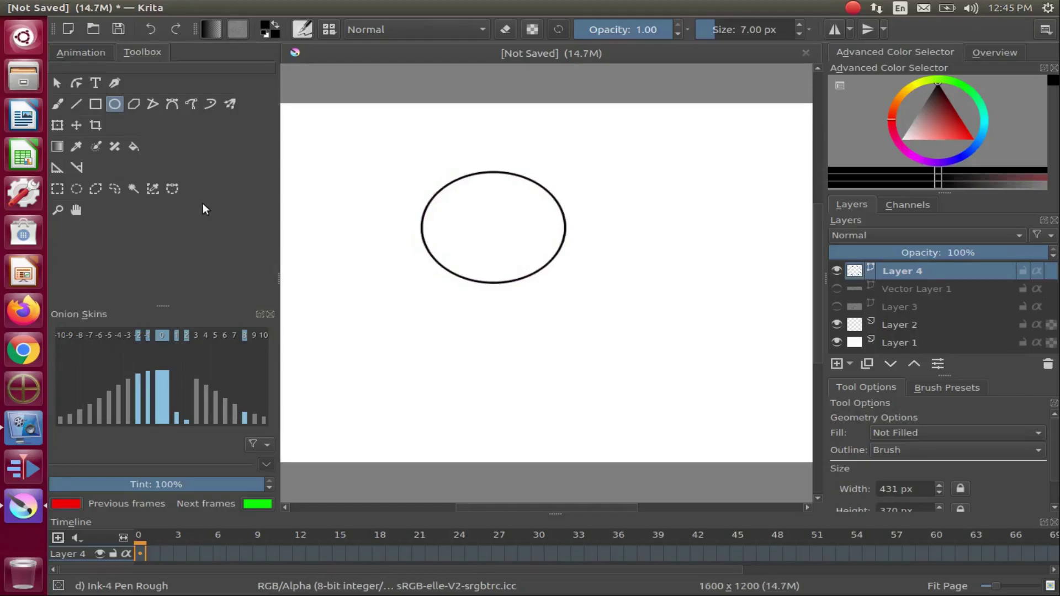
pyautogui.click(78, 82)
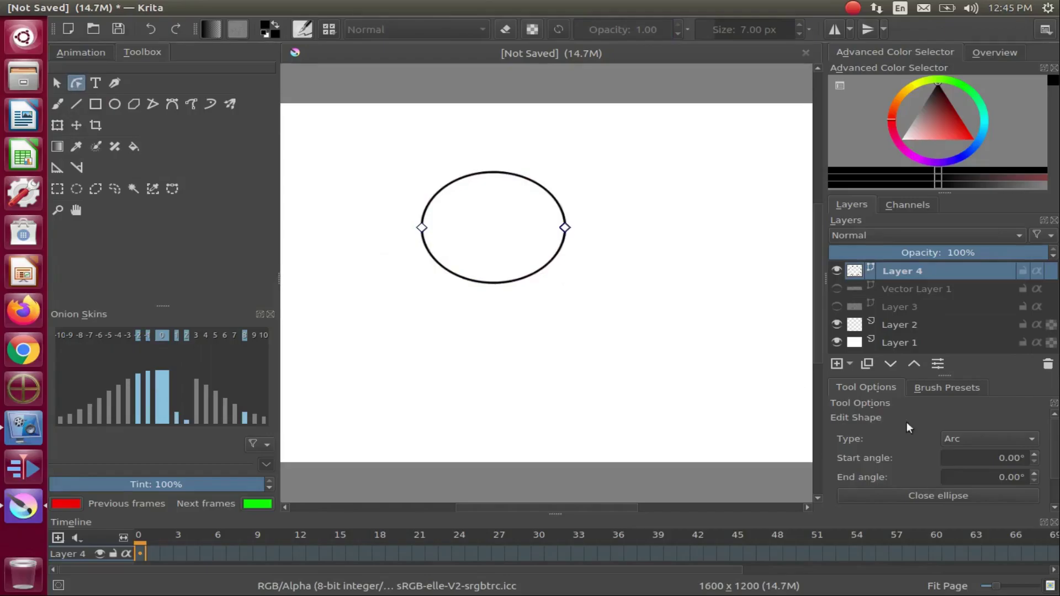
# - Convert the ellipse to a path and pull its bottom node down-left into a pointed tail
pyautogui.scroll(-1, 1056, 453)
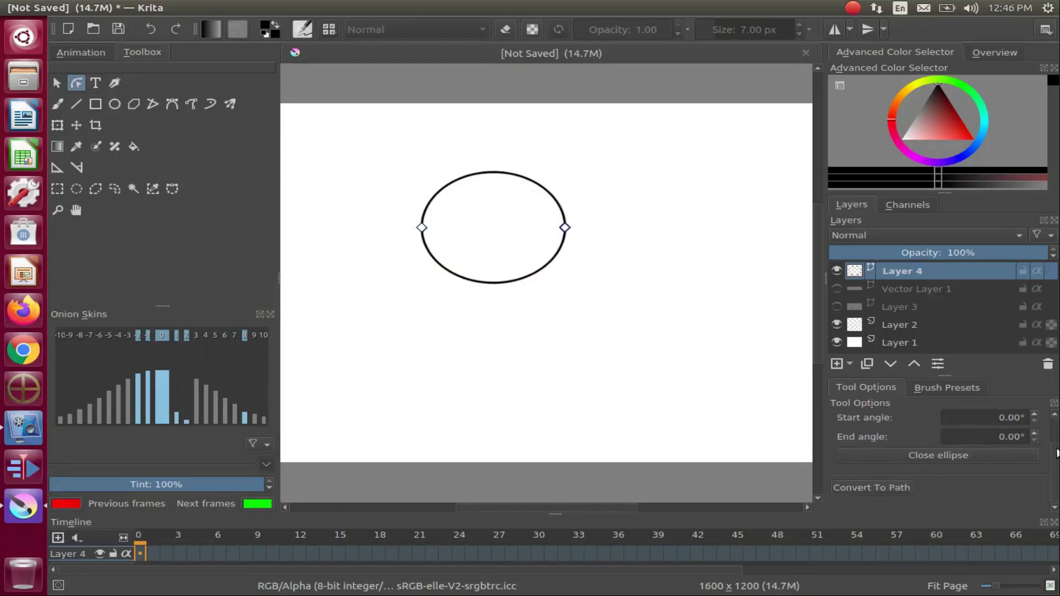
pyautogui.click(879, 486)
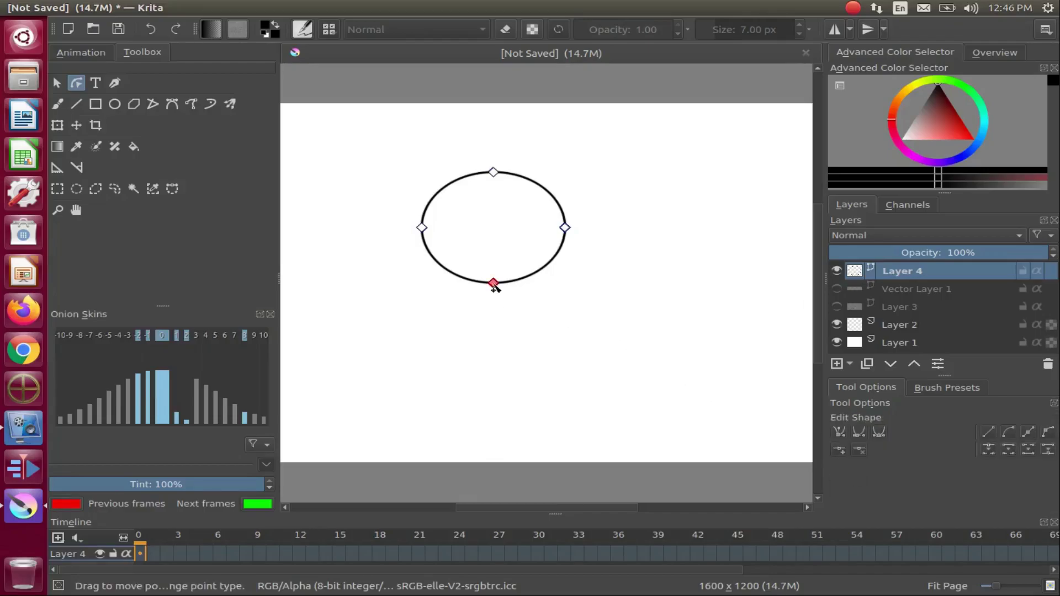
pyautogui.moveTo(495, 287); pyautogui.dragTo(373, 329)
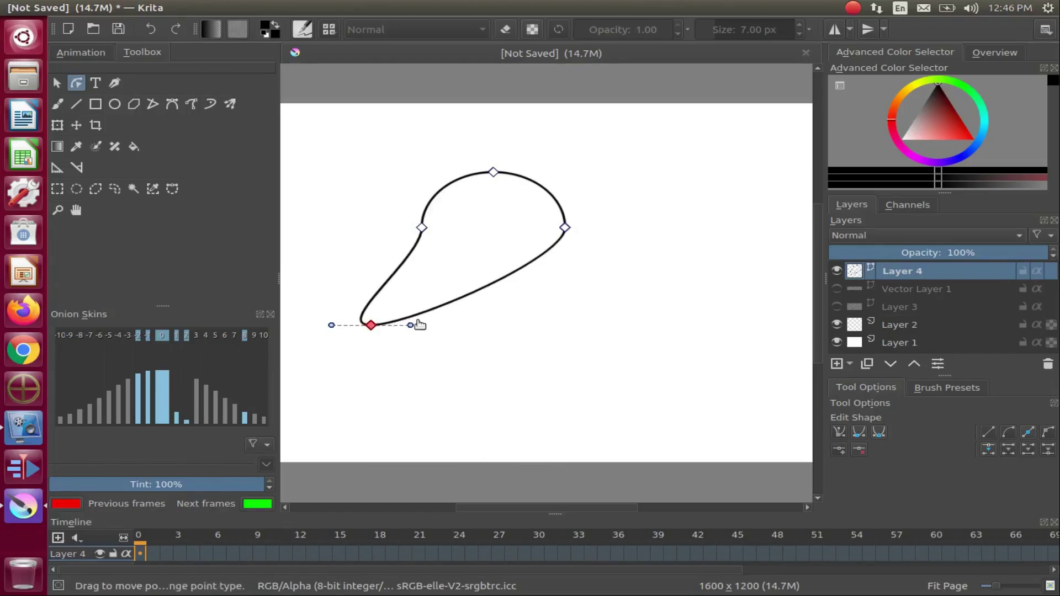
pyautogui.click(565, 228)
pyautogui.moveTo(564, 228); pyautogui.dragTo(569, 230)
pyautogui.moveTo(371, 325); pyautogui.dragTo(414, 305)
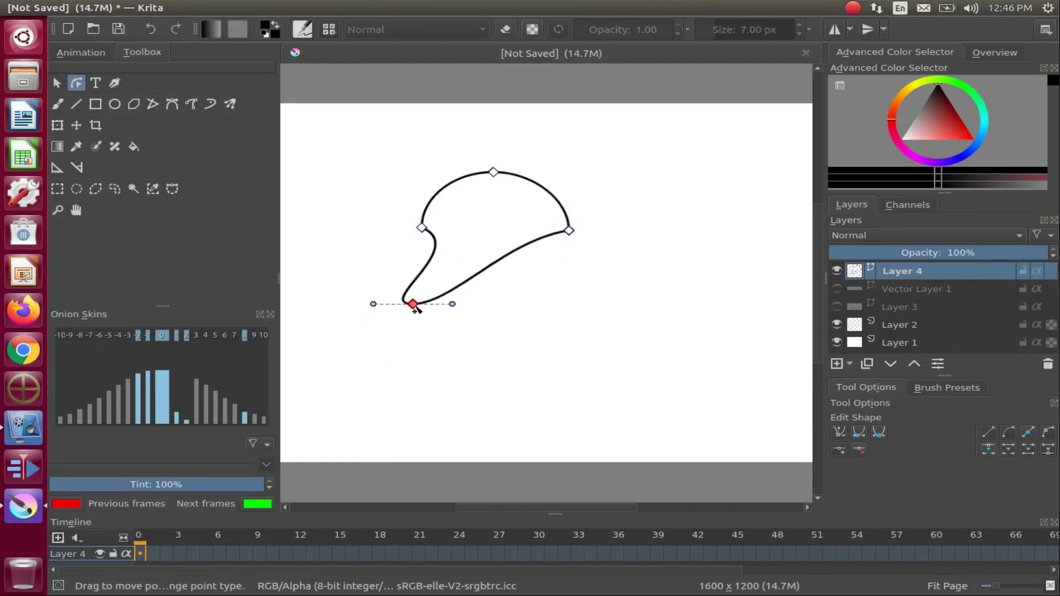
pyautogui.click(57, 82)
pyautogui.click(76, 83)
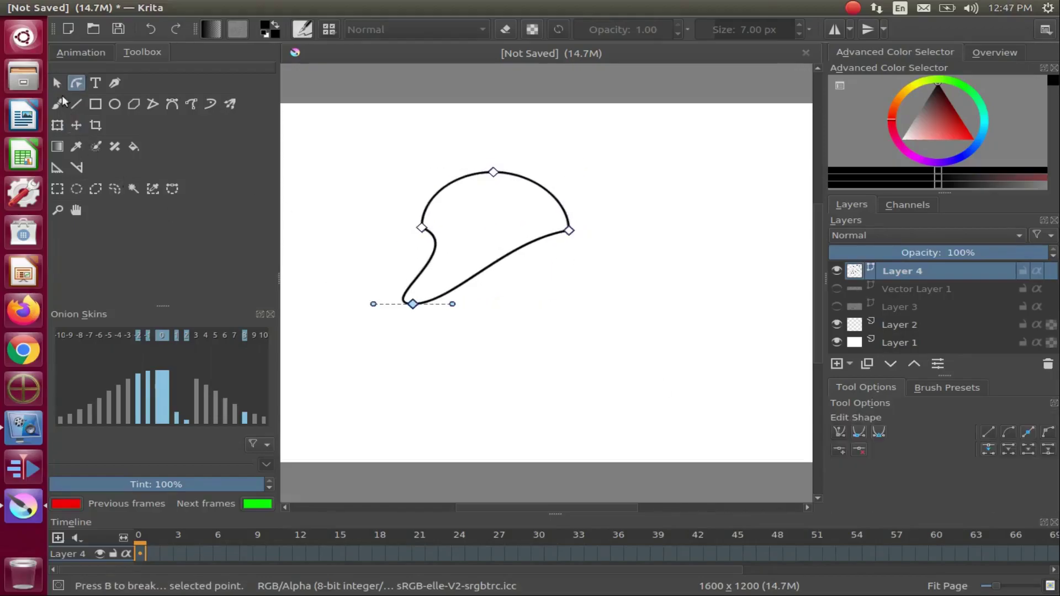
pyautogui.click(57, 83)
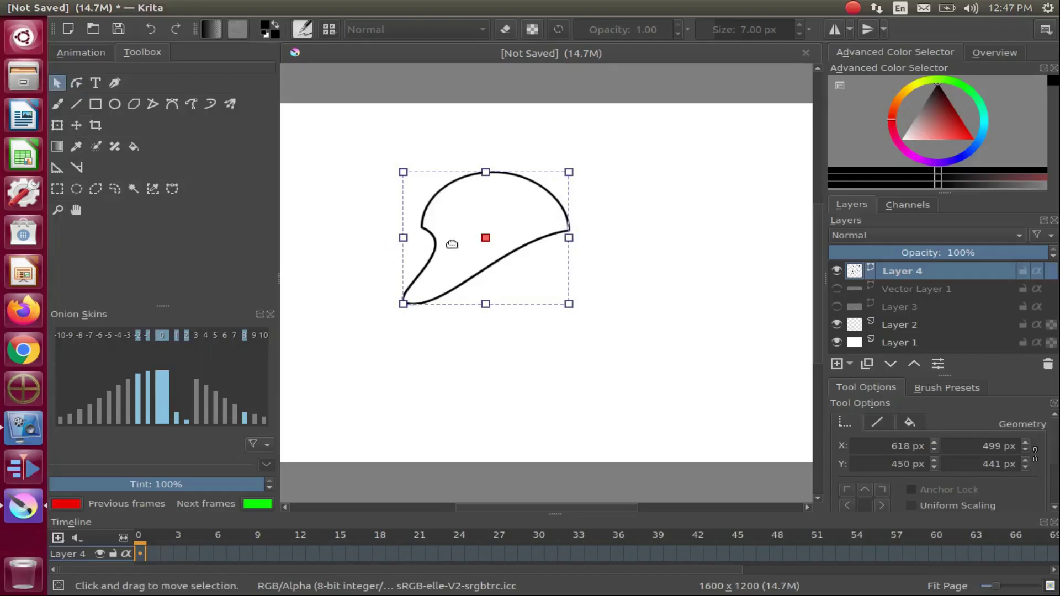
# - Nudge the bubble outline right and up, deselect it, and make Layer 2 active
pyautogui.moveTo(486, 238)
pyautogui.mouseDown()
pyautogui.moveTo(531, 232)
pyautogui.moveTo(475, 232)
pyautogui.mouseUp()
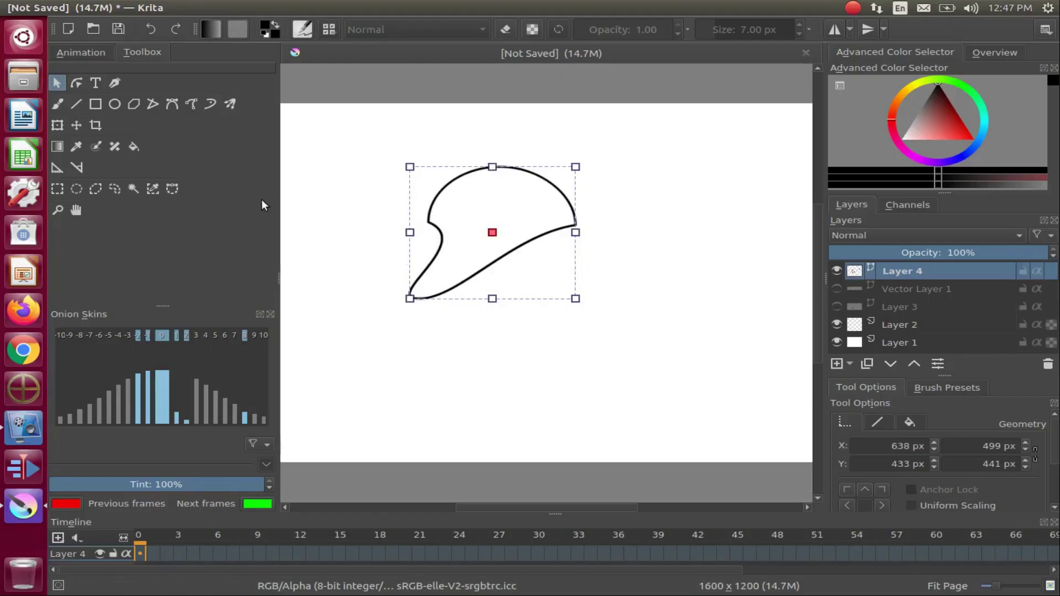
pyautogui.click(296, 198)
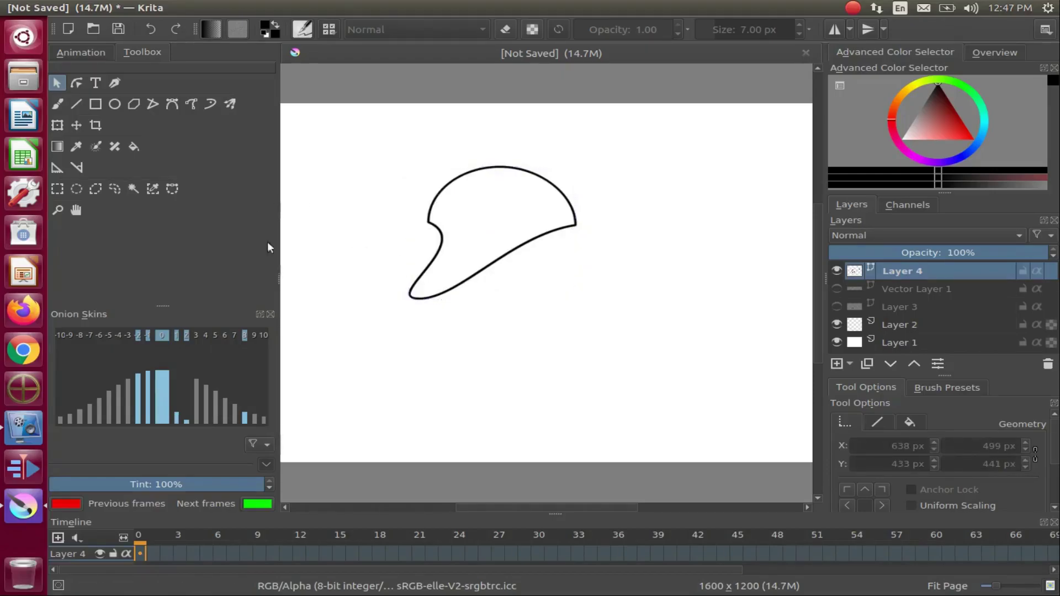
pyautogui.click(890, 325)
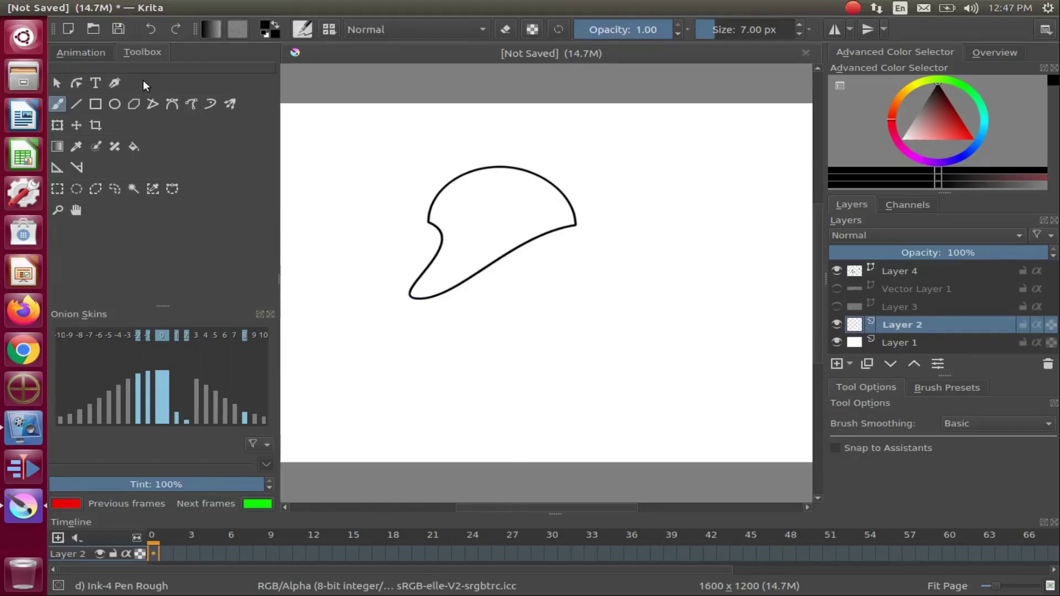
# - Draw a text box inside the bubble and replace its placeholder with 'This Is'
pyautogui.click(94, 82)
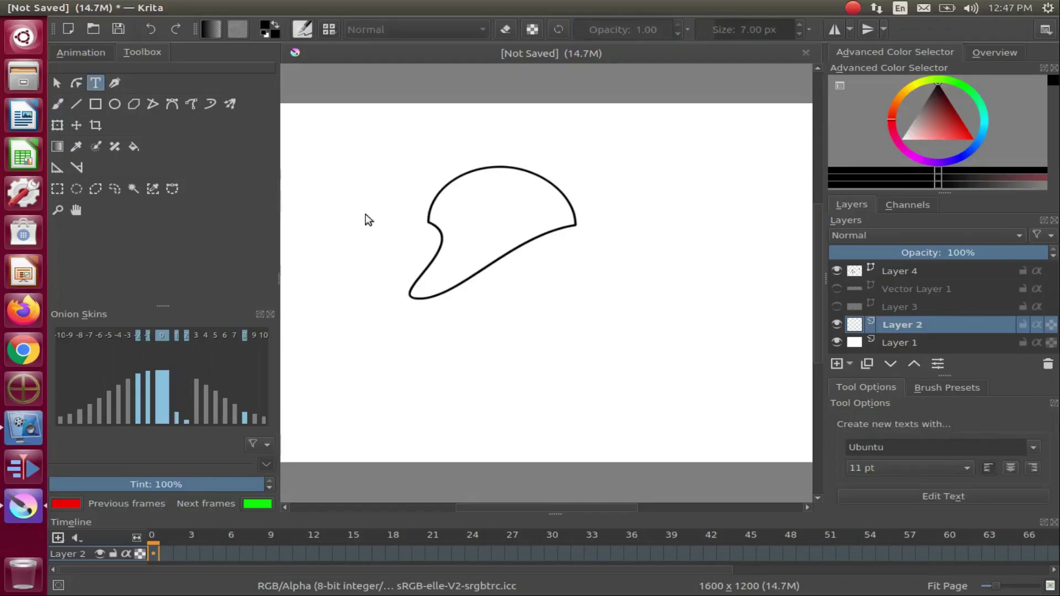
pyautogui.moveTo(448, 197); pyautogui.dragTo(553, 220)
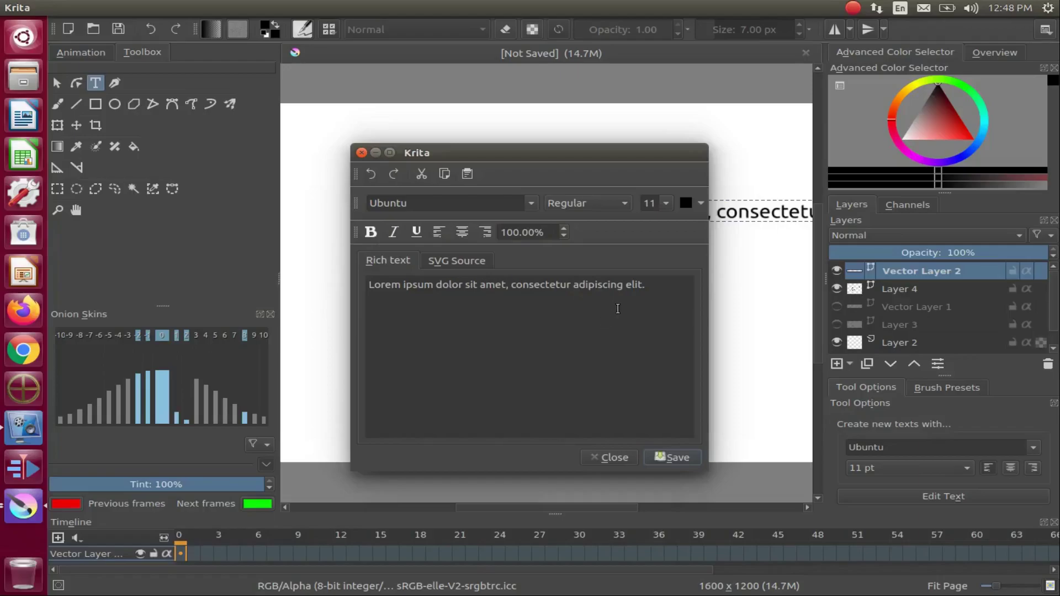
pyautogui.click(641, 286)
pyautogui.moveTo(640, 288); pyautogui.dragTo(393, 291)
pyautogui.hotkey('ctrl', 'a')
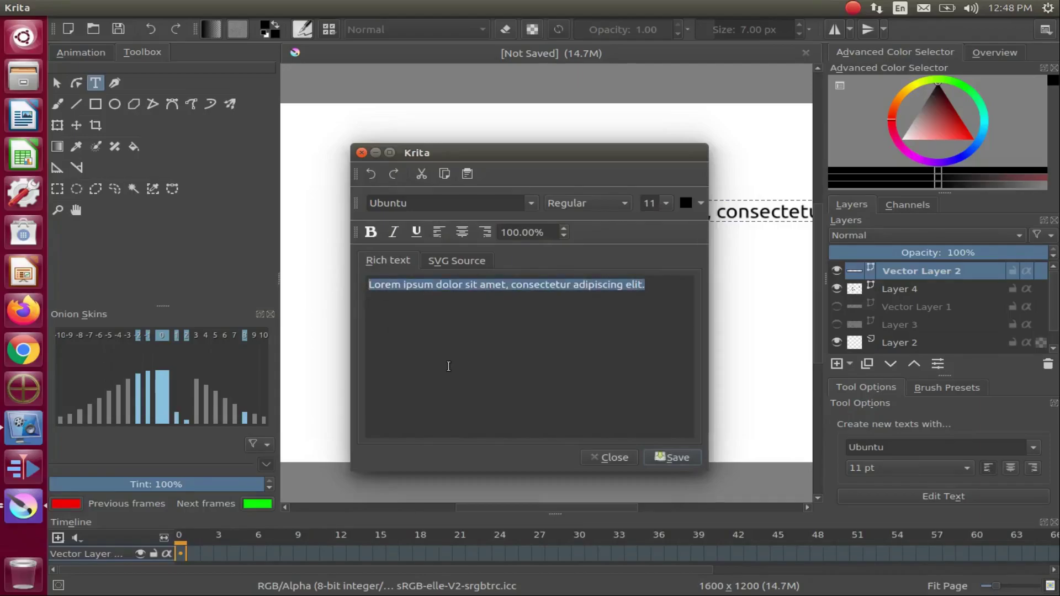
pyautogui.write('This ')
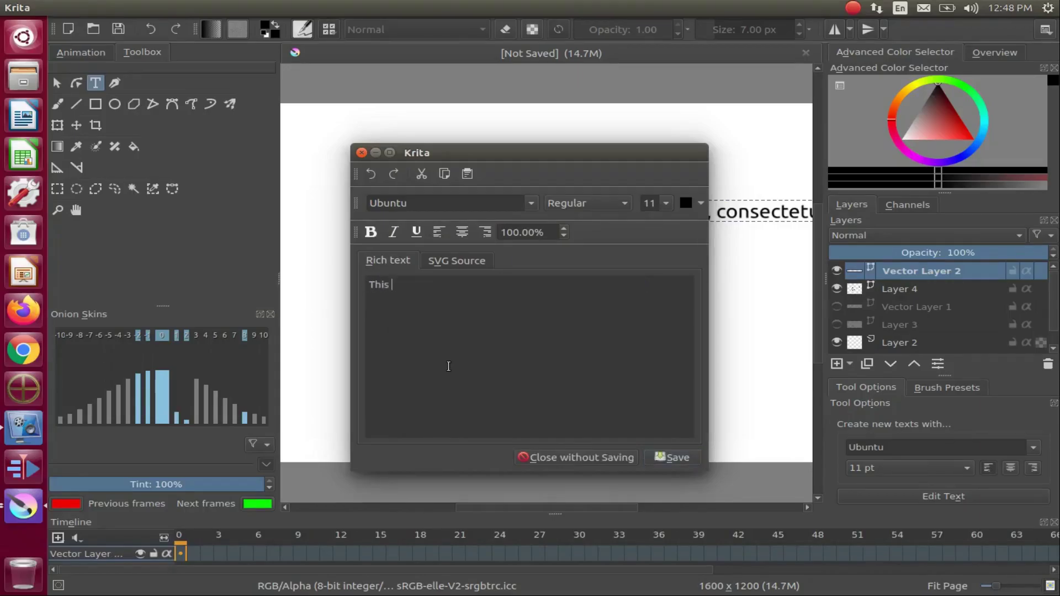
pyautogui.write('Is')
pyautogui.click(675, 456)
# - Make the 'This Is' text red at 22 pt font size
pyautogui.moveTo(570, 148); pyautogui.dragTo(289, 139)
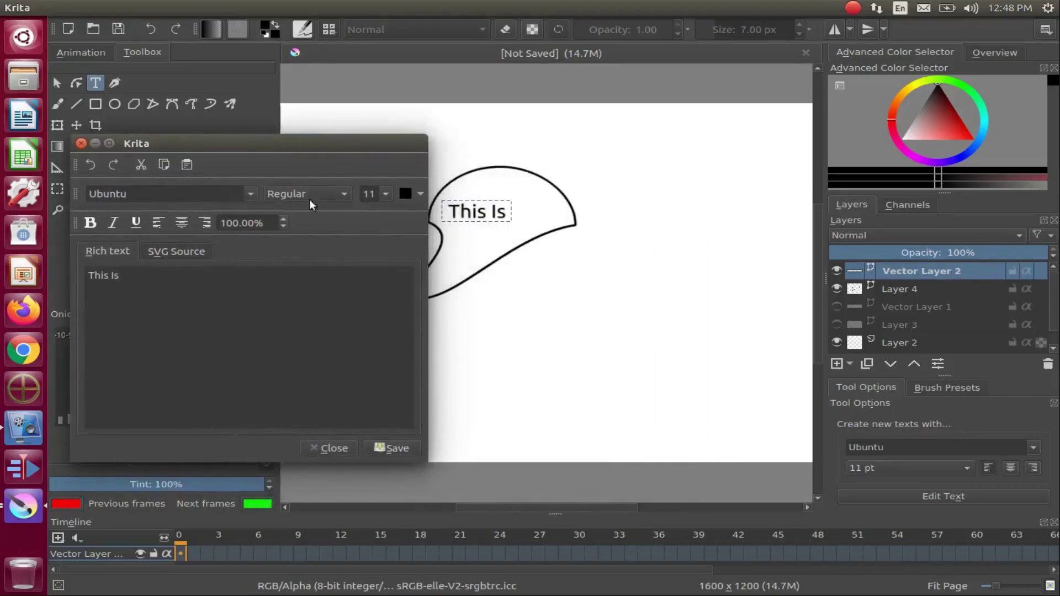
pyautogui.moveTo(120, 279); pyautogui.dragTo(87, 276)
pyautogui.click(420, 194)
pyautogui.click(445, 218)
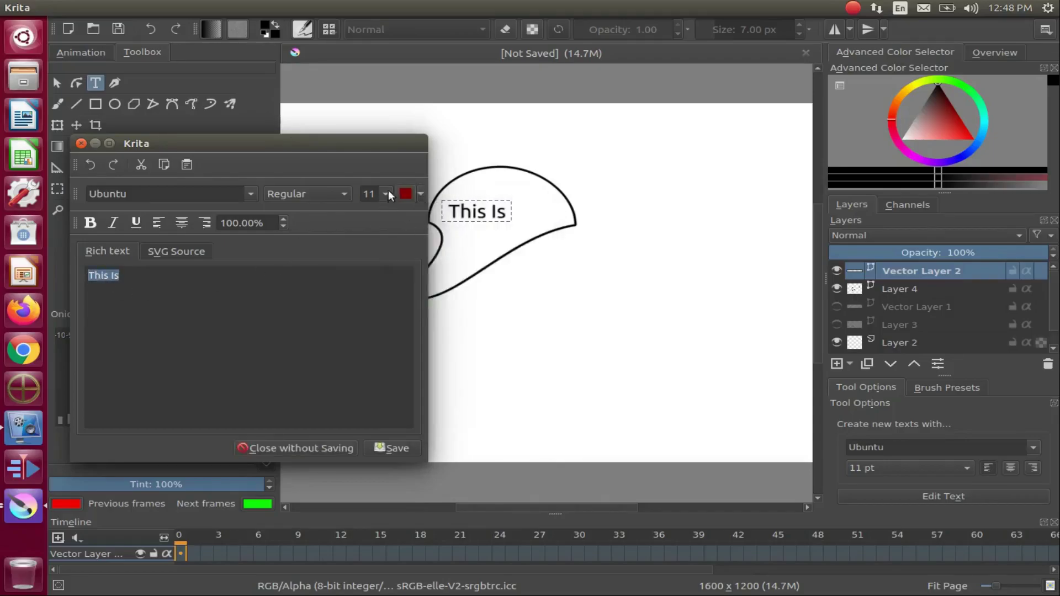
pyautogui.click(386, 194)
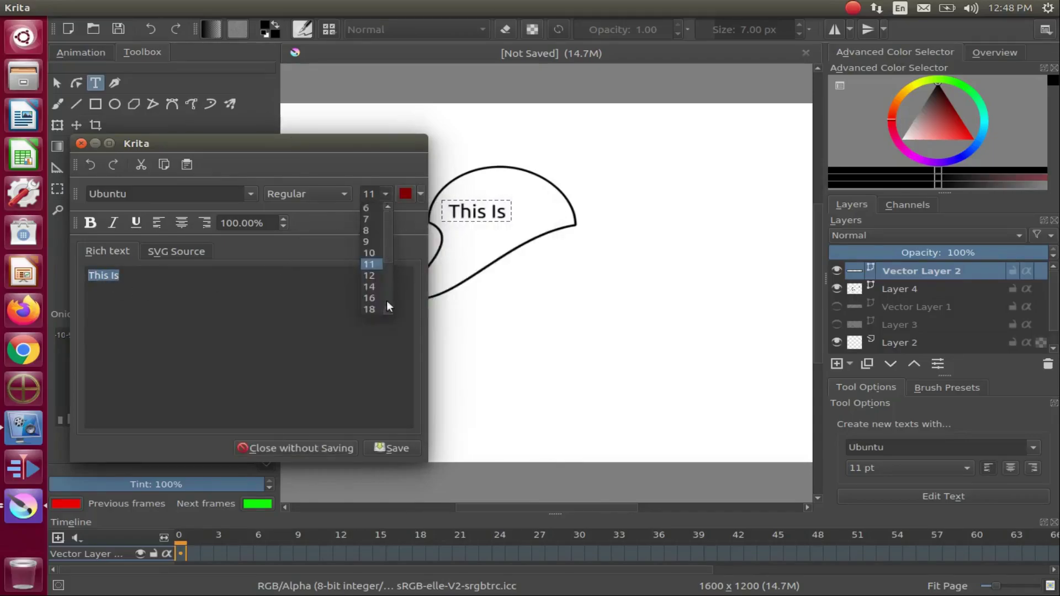
pyautogui.scroll(-1, 388, 312)
pyautogui.click(372, 298)
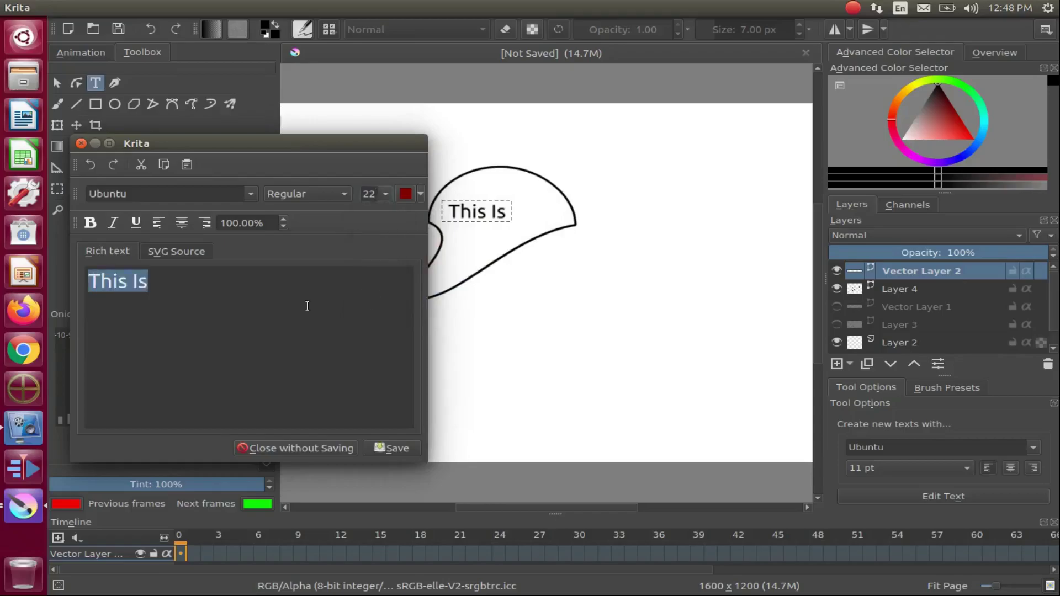
pyautogui.click(397, 448)
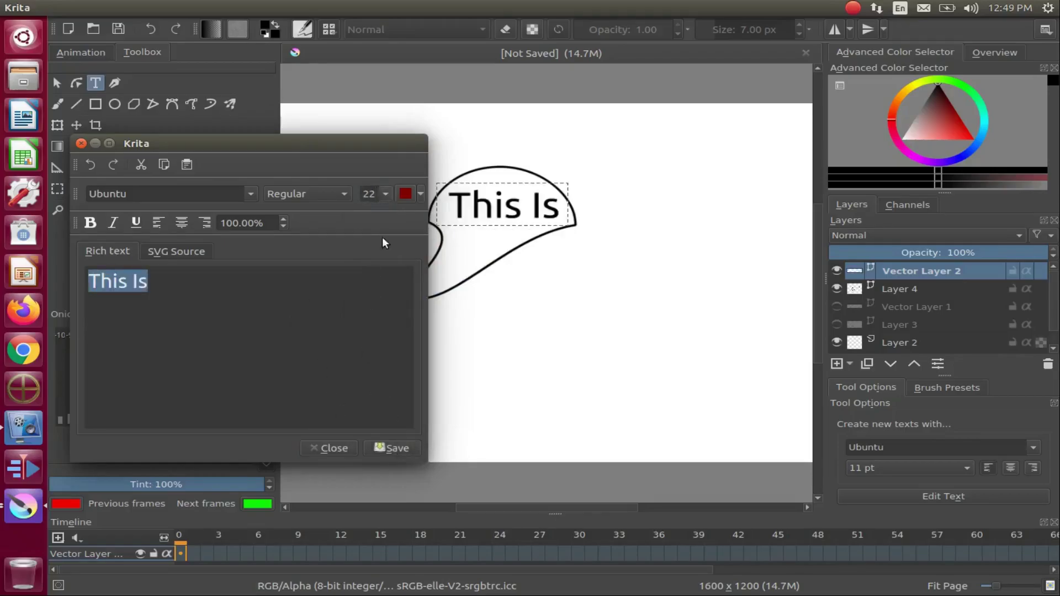
# - Reapply a red colour to all of the 'This Is' text
pyautogui.click(418, 194)
pyautogui.click(443, 212)
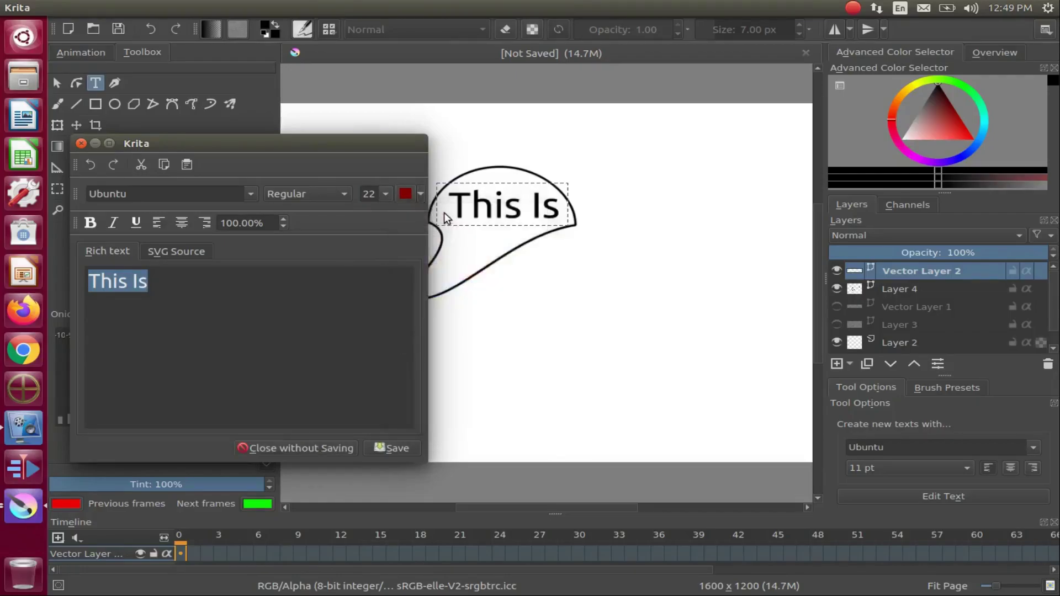
pyautogui.click(392, 448)
pyautogui.click(152, 283)
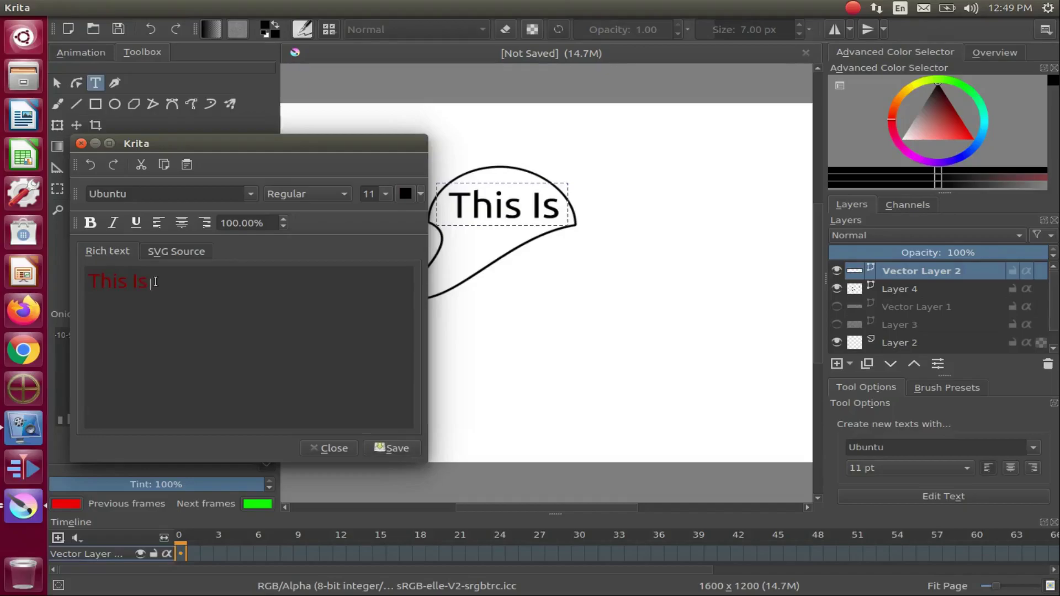
pyautogui.hotkey('ctrl', 'a')
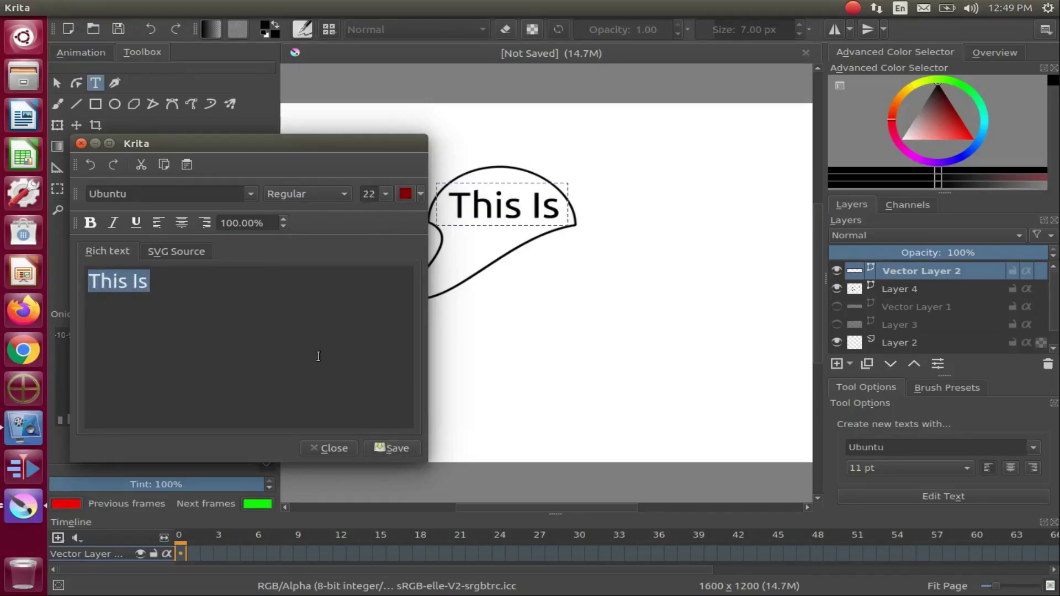
pyautogui.click(422, 200)
pyautogui.click(406, 192)
pyautogui.click(296, 419)
# - Recolour the 'This Is' text with the recent dark red and save the change
pyautogui.click(326, 448)
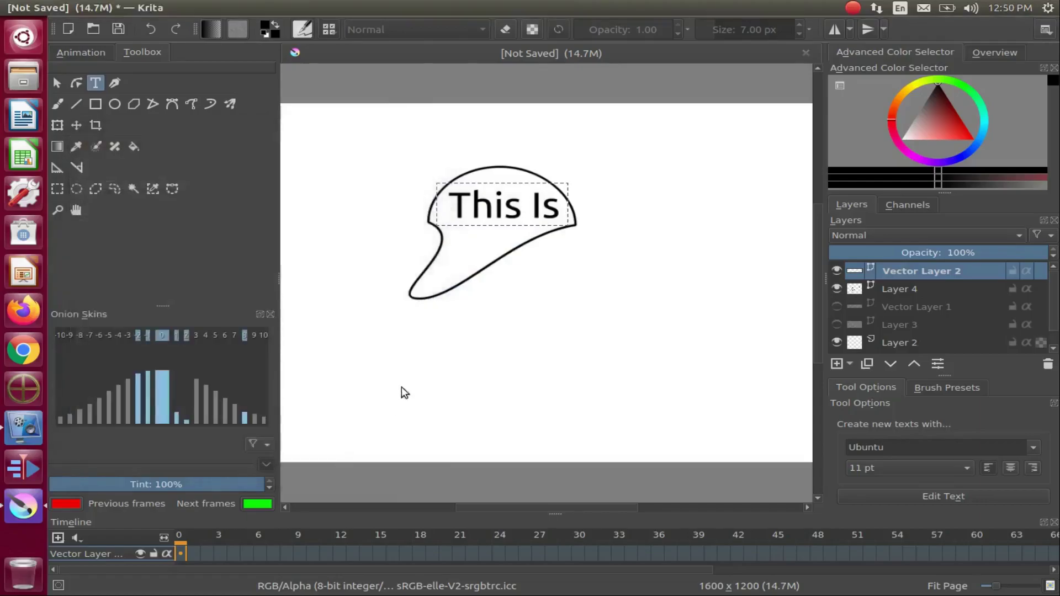
pyautogui.doubleClick(497, 207)
pyautogui.moveTo(430, 294); pyautogui.dragTo(364, 301)
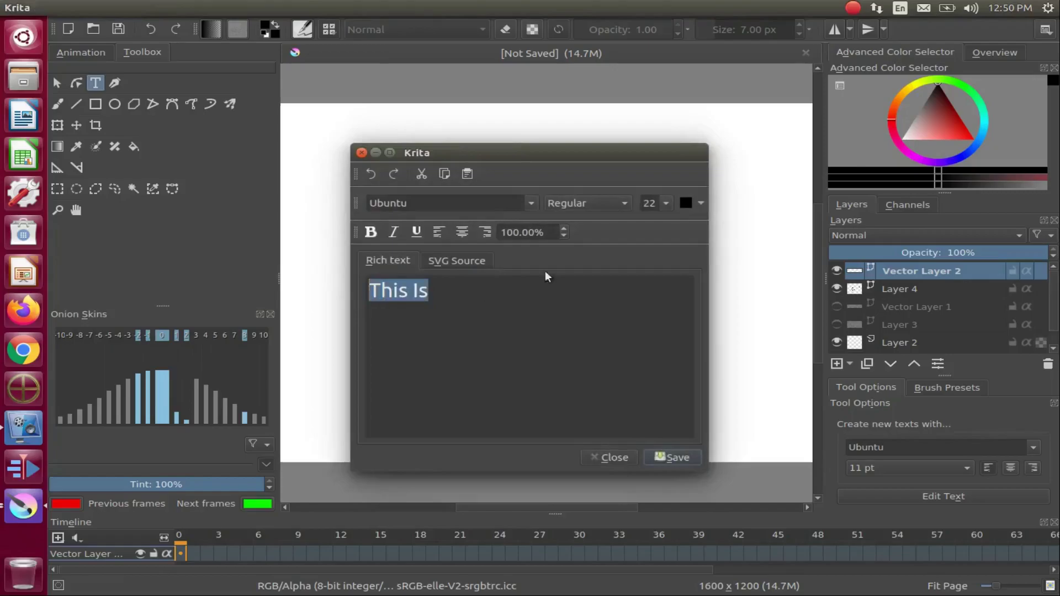
pyautogui.click(700, 202)
pyautogui.click(725, 224)
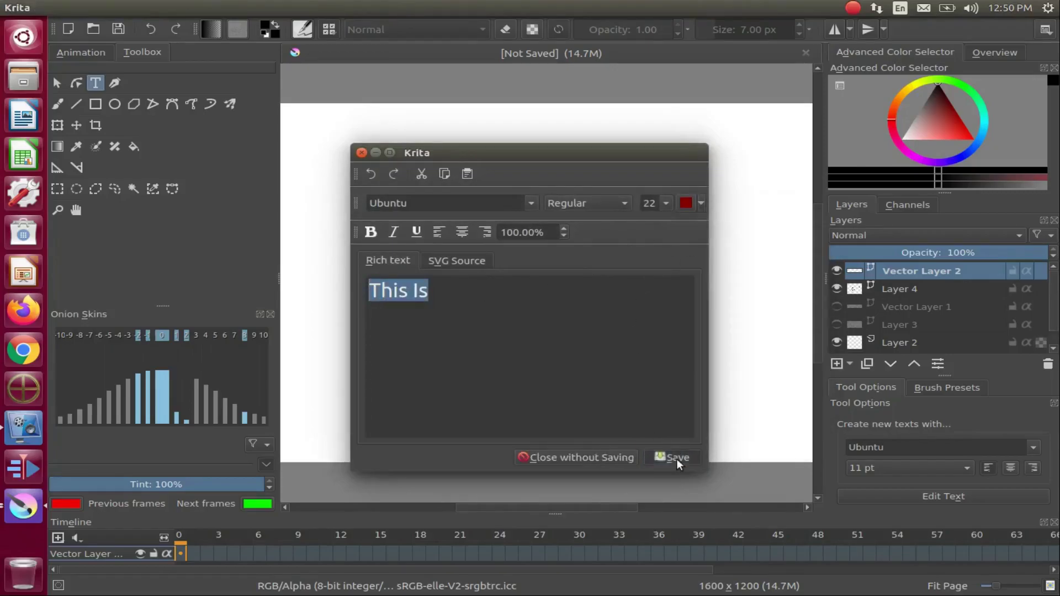
pyautogui.click(676, 459)
pyautogui.moveTo(578, 154); pyautogui.dragTo(485, 250)
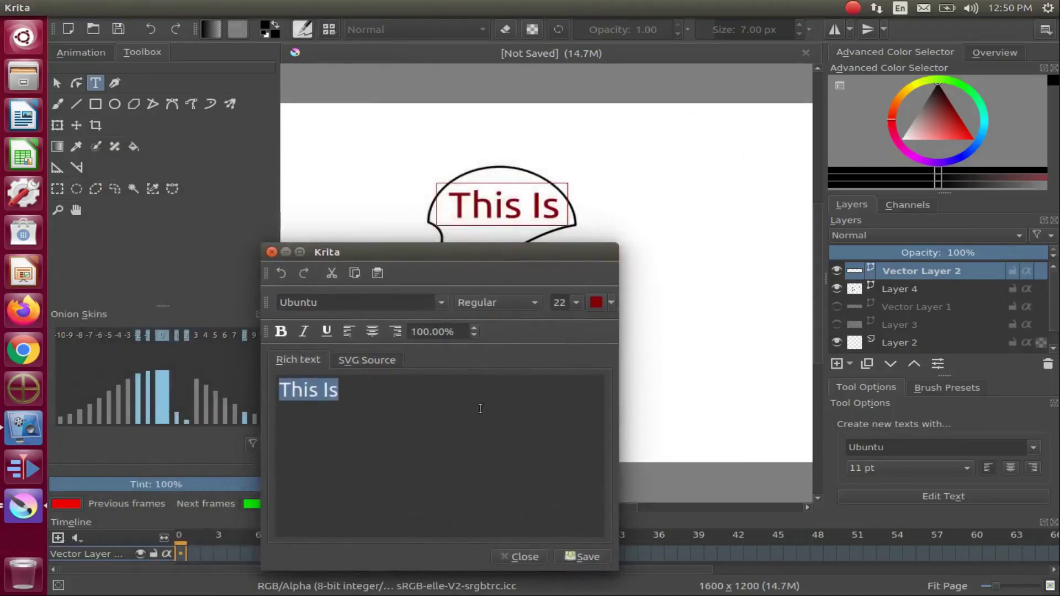
pyautogui.click(527, 555)
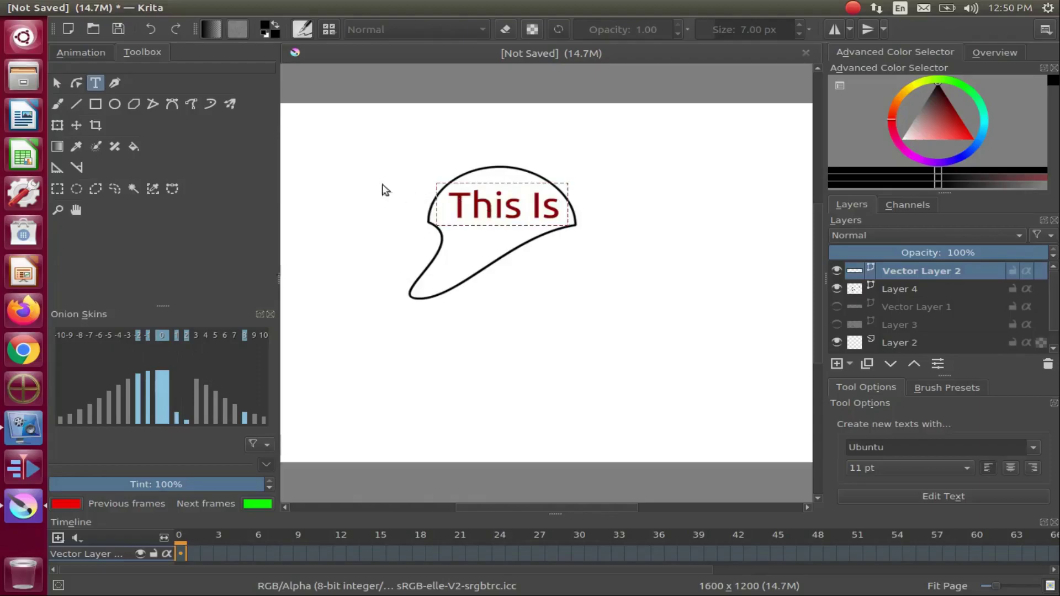
# - Nudge the text slightly to X 641 px, Y 346 px and deselect it
pyautogui.click(55, 83)
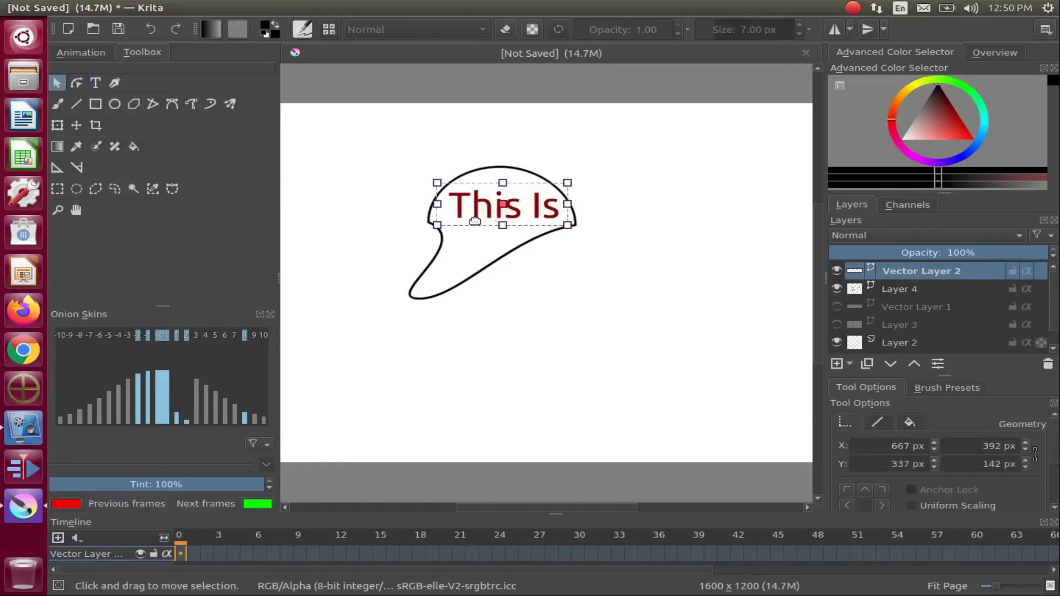
pyautogui.moveTo(494, 212); pyautogui.dragTo(493, 208)
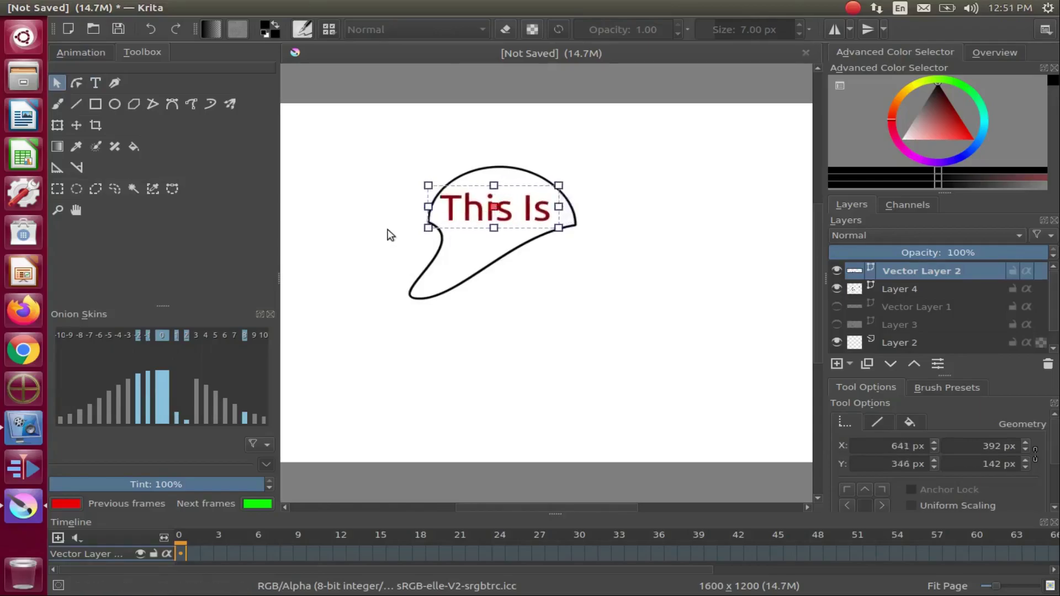
pyautogui.hotkey('ctrl', 'shift', 'a')
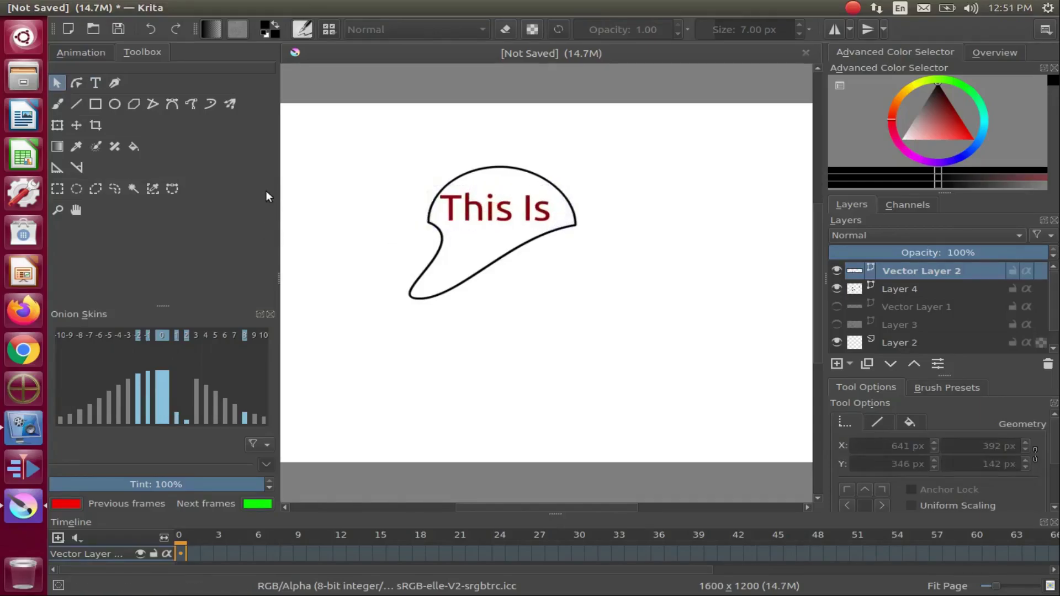